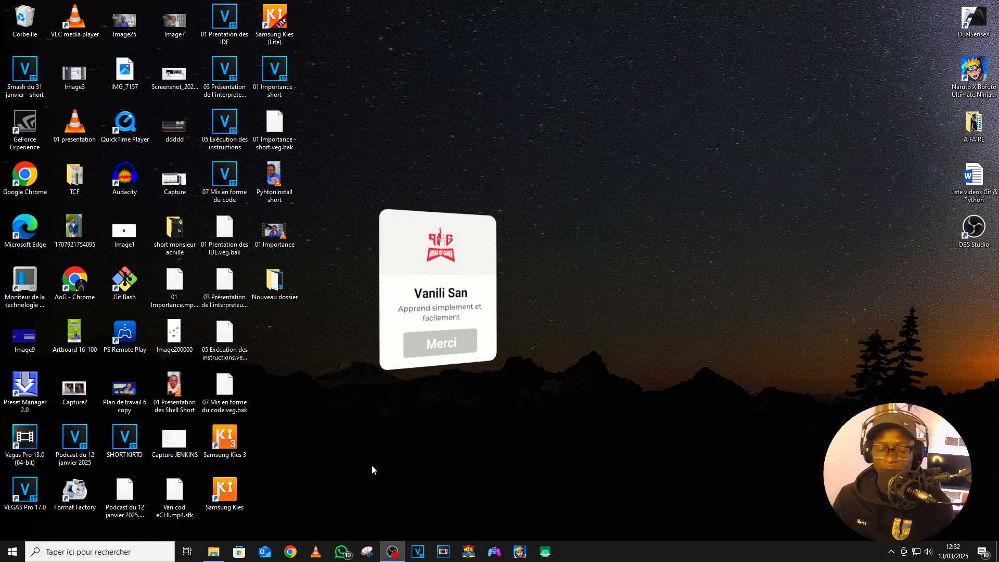
Step: Switch to Google Chrome, search for "obs" and open the Téléchargement page of obsproject.com
click(291, 551)
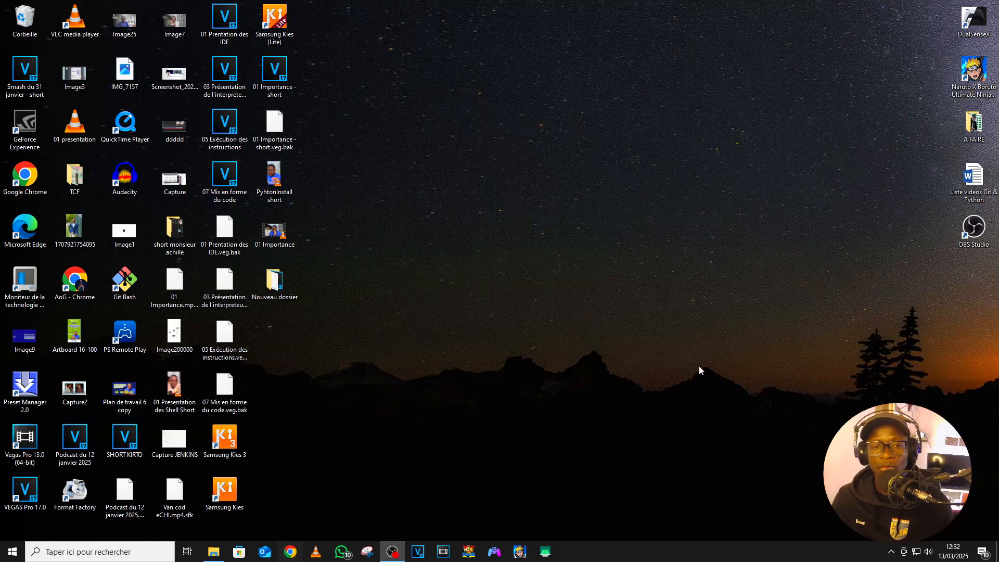
click(366, 317)
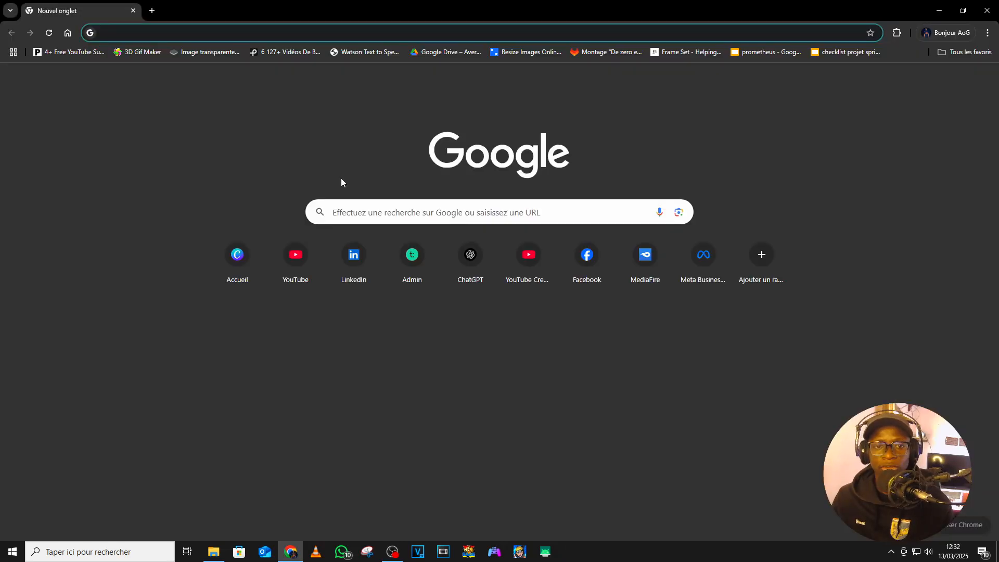
click(288, 35)
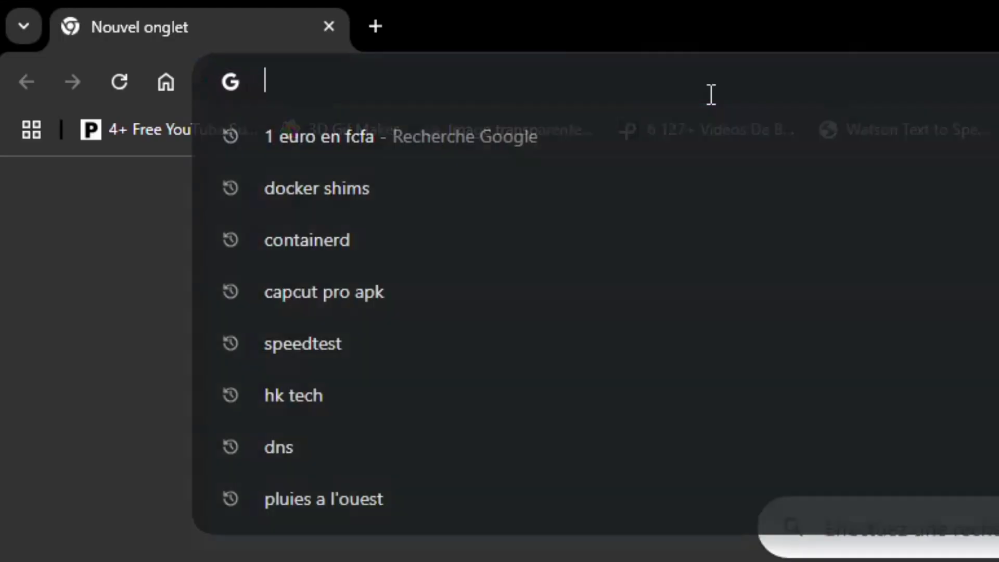
text(obs)
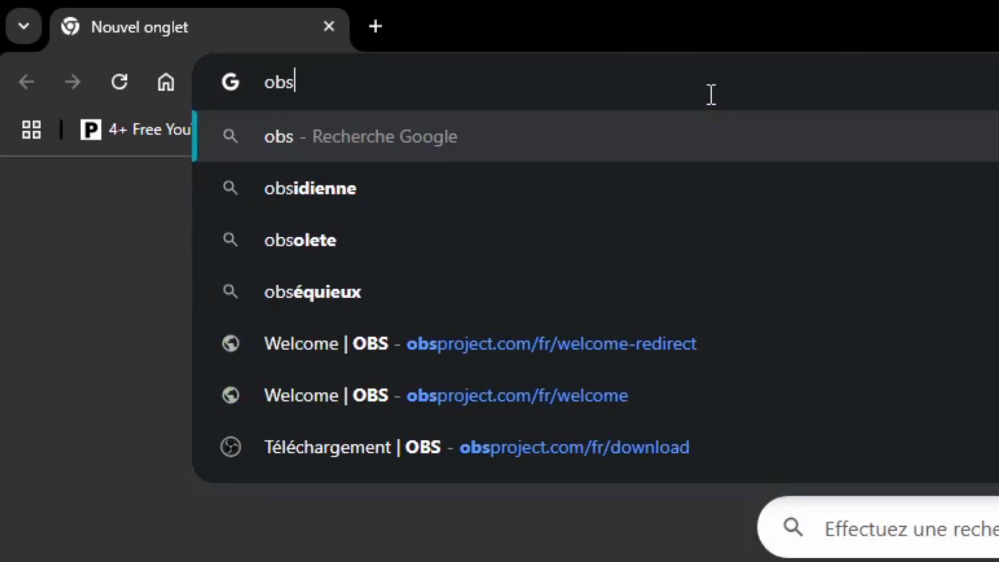
key(Return)
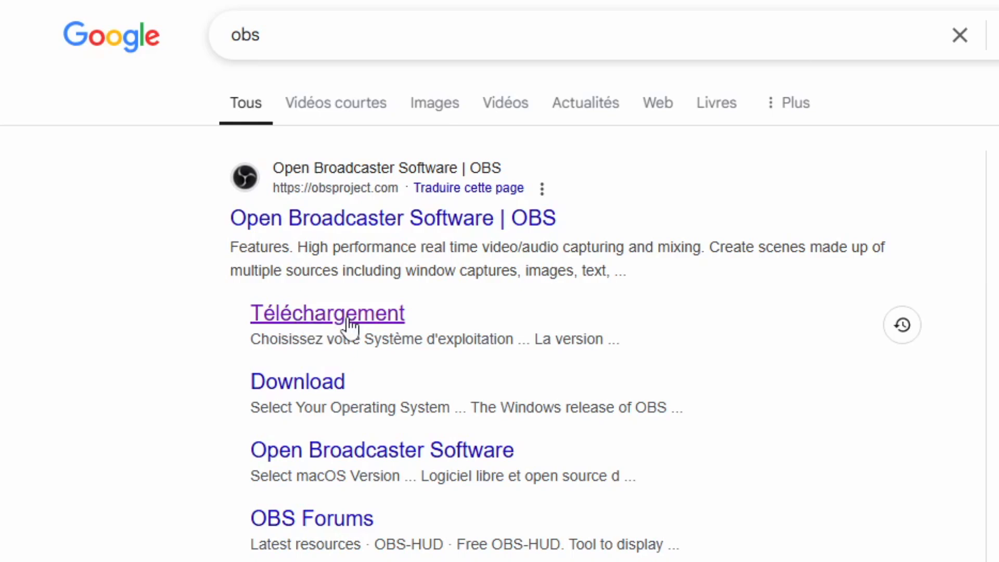
click(348, 317)
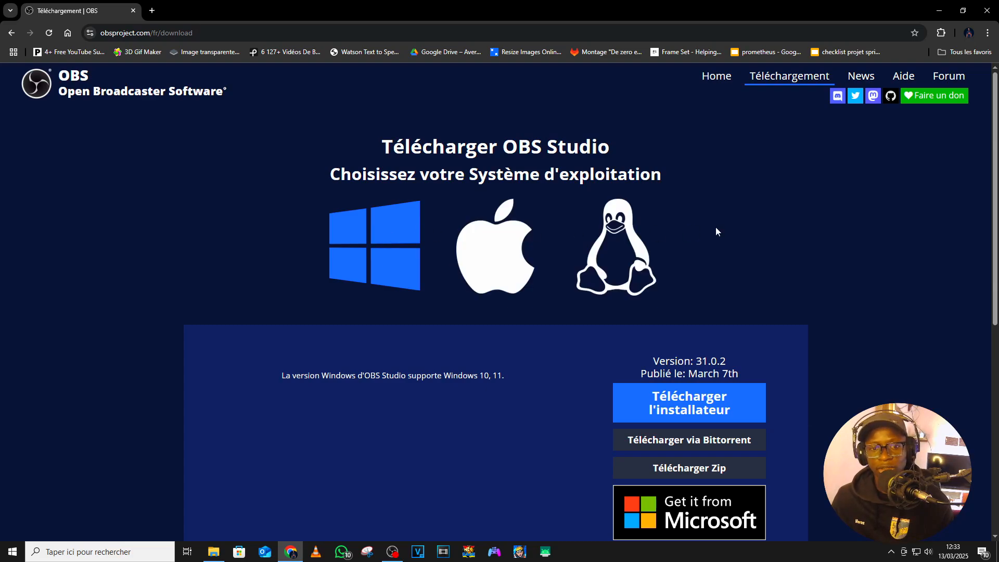
Step: Start downloading the OBS Studio 31.0.2 Windows installer and cancel the download
scroll(716, 227, down, 3)
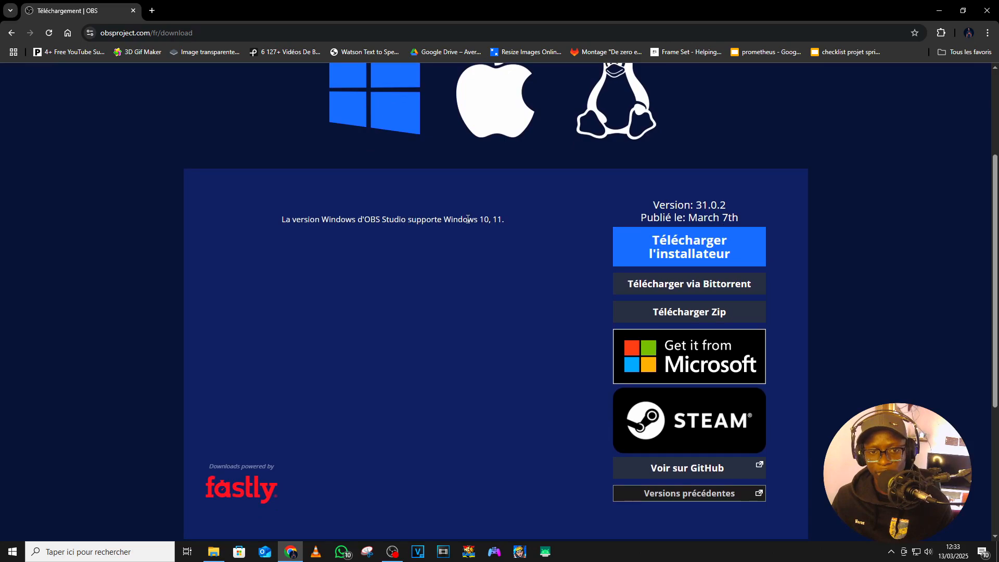
click(699, 245)
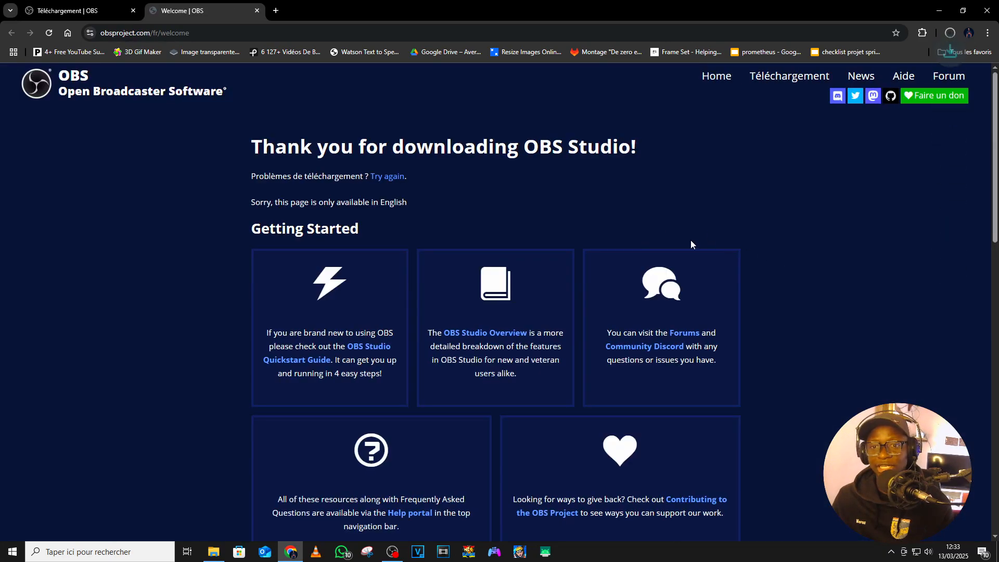
click(951, 33)
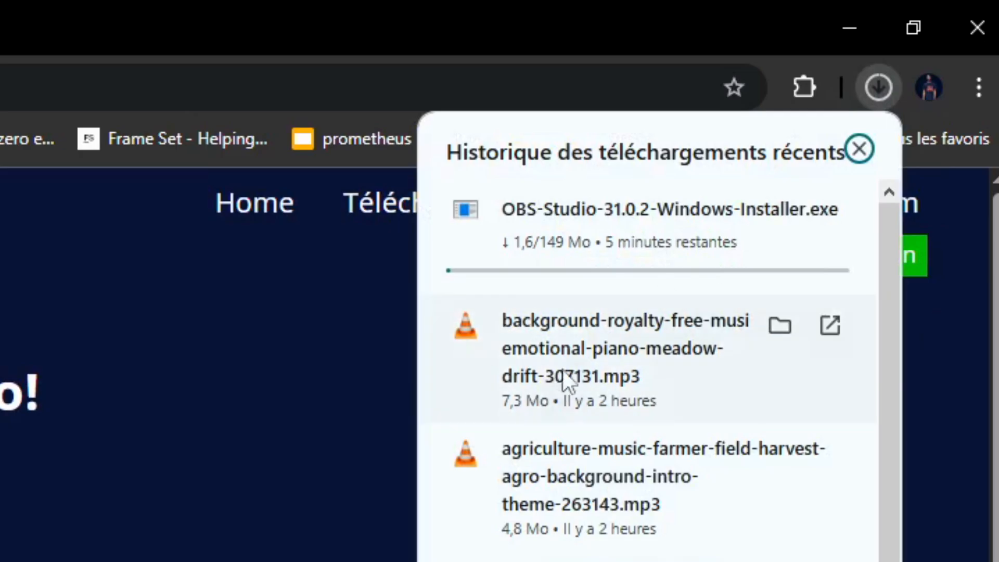
click(829, 209)
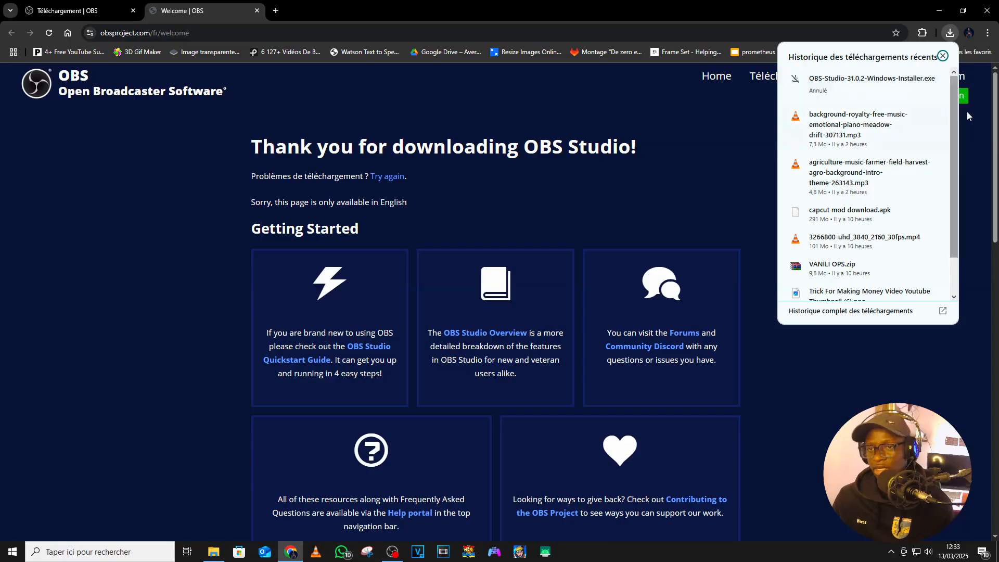
click(714, 121)
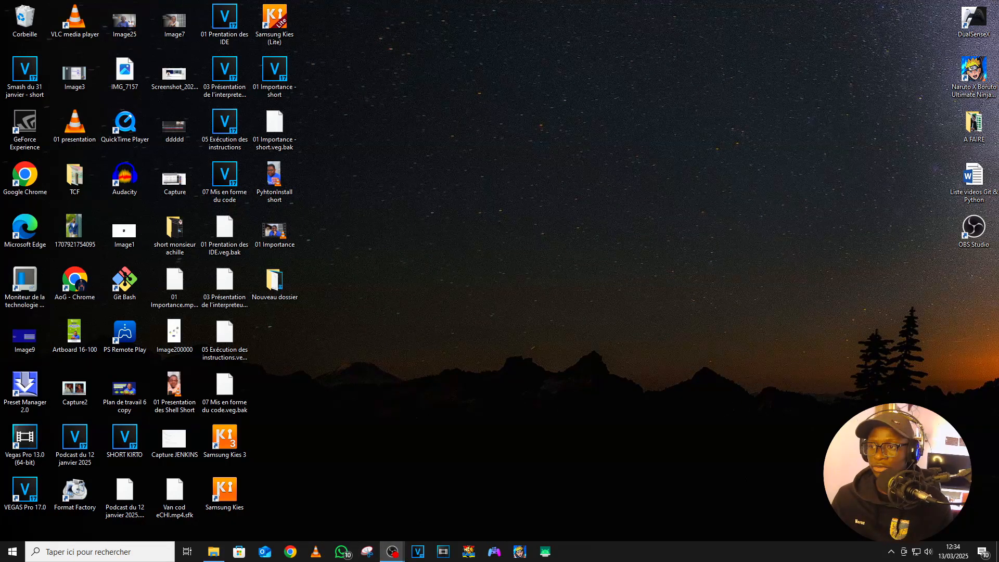
Step: Switch to OBS Studio and launch the Assistant de Configuration automatique, optimising for recording without streaming
drag(998, 104, 323, 1)
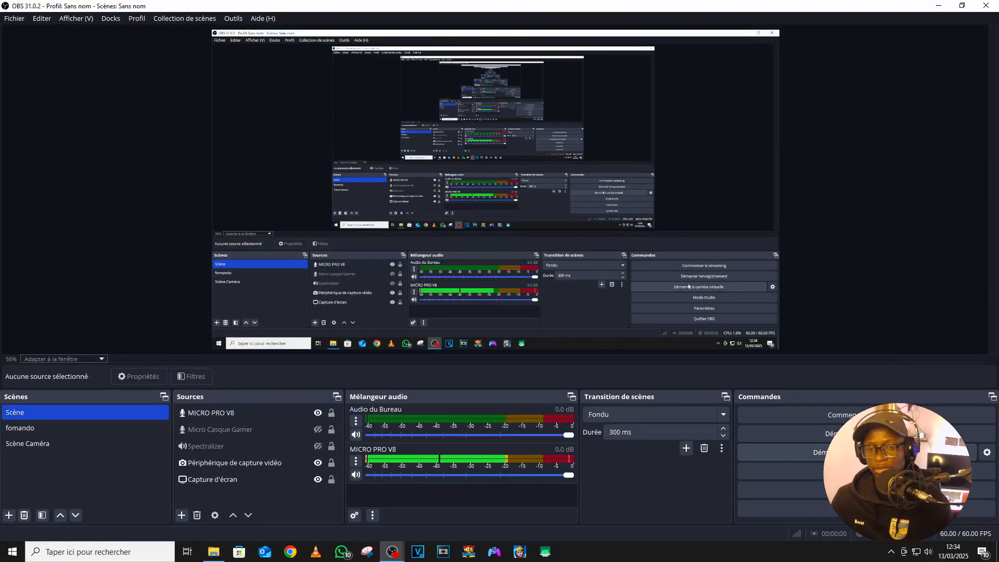
click(238, 19)
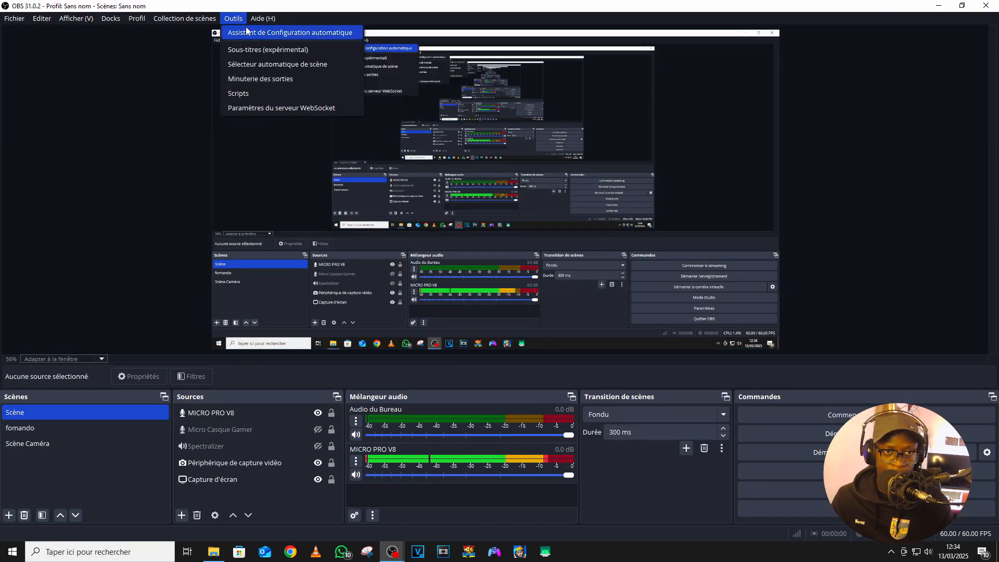
click(247, 32)
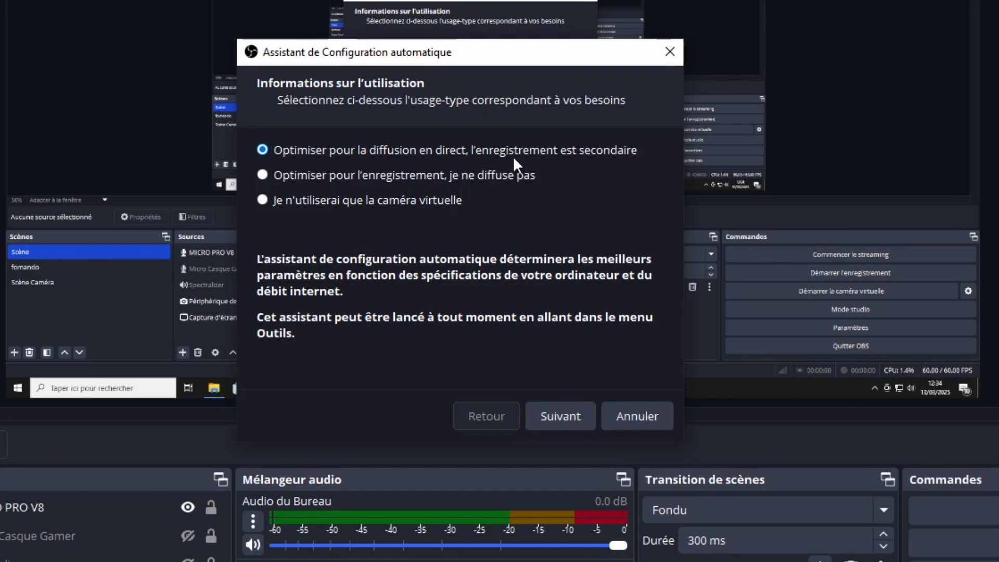
click(325, 174)
click(555, 415)
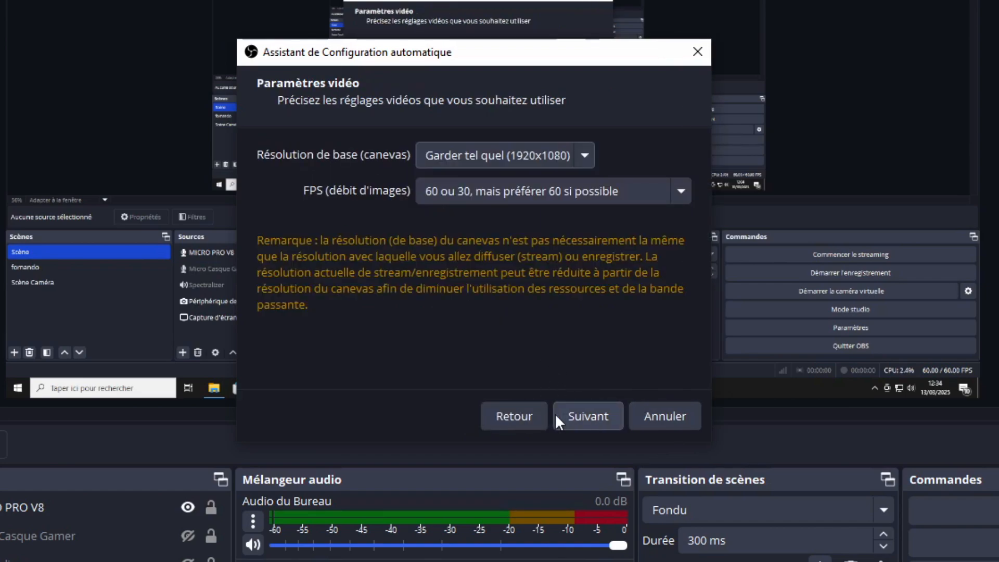
Step: Keep the base canvas resolution at 1920x1080, set the FPS to 60, run the wizard's tests and apply the recommended settings
click(582, 153)
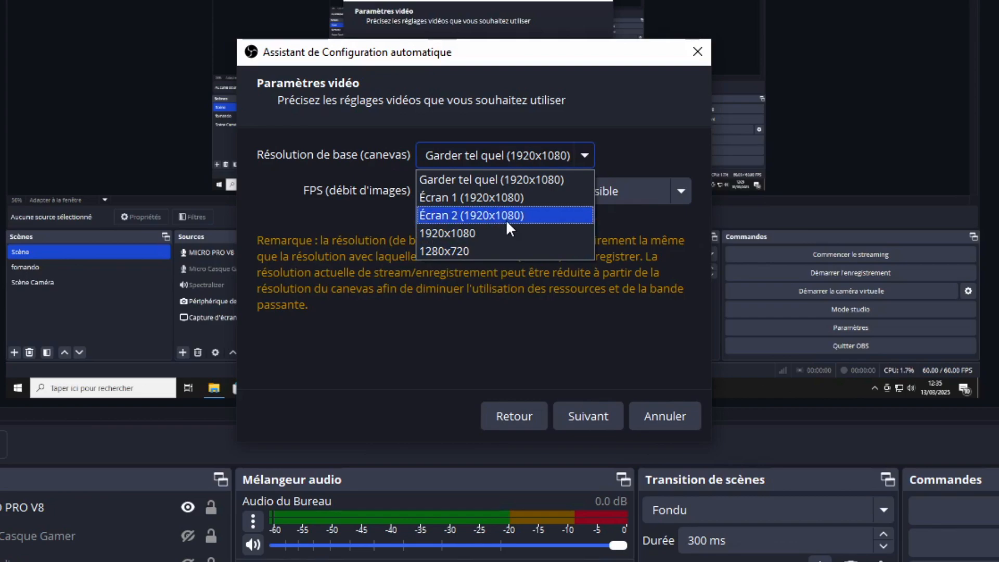
click(518, 181)
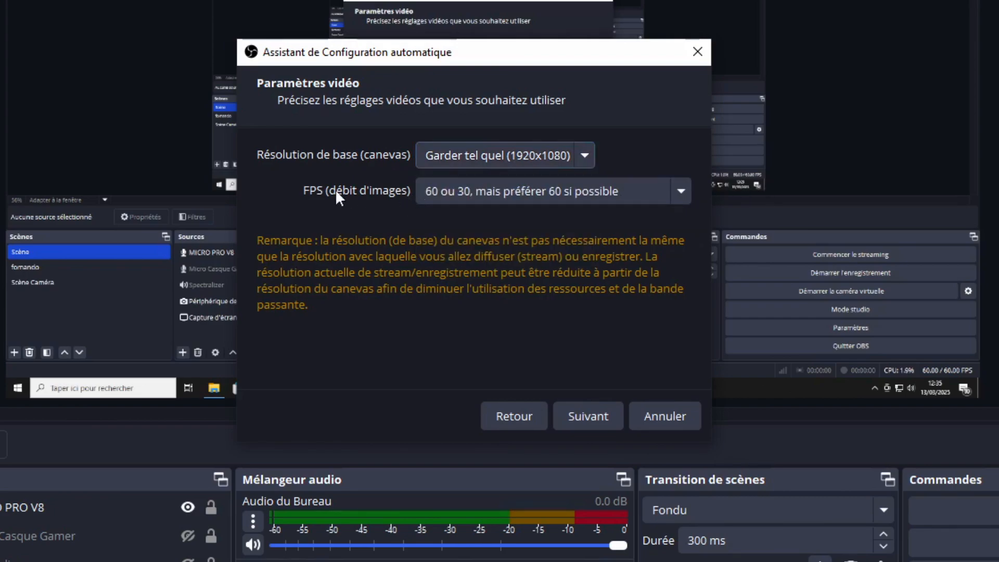
click(517, 202)
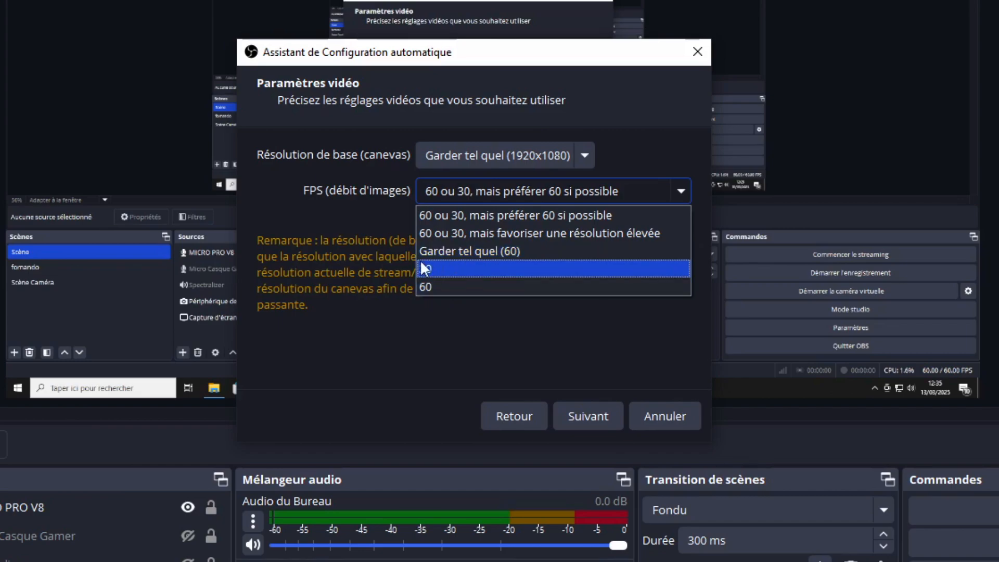
click(467, 286)
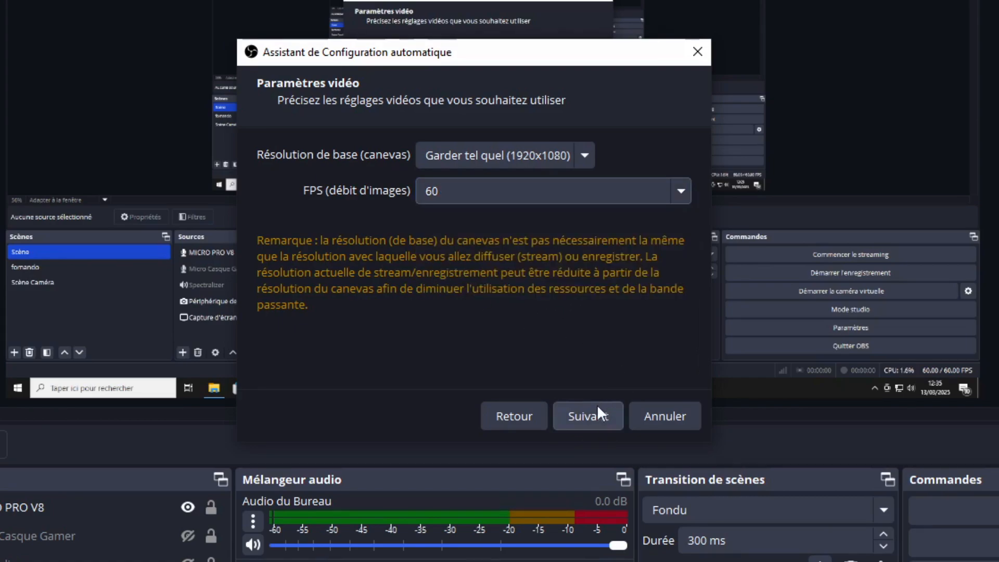
click(594, 414)
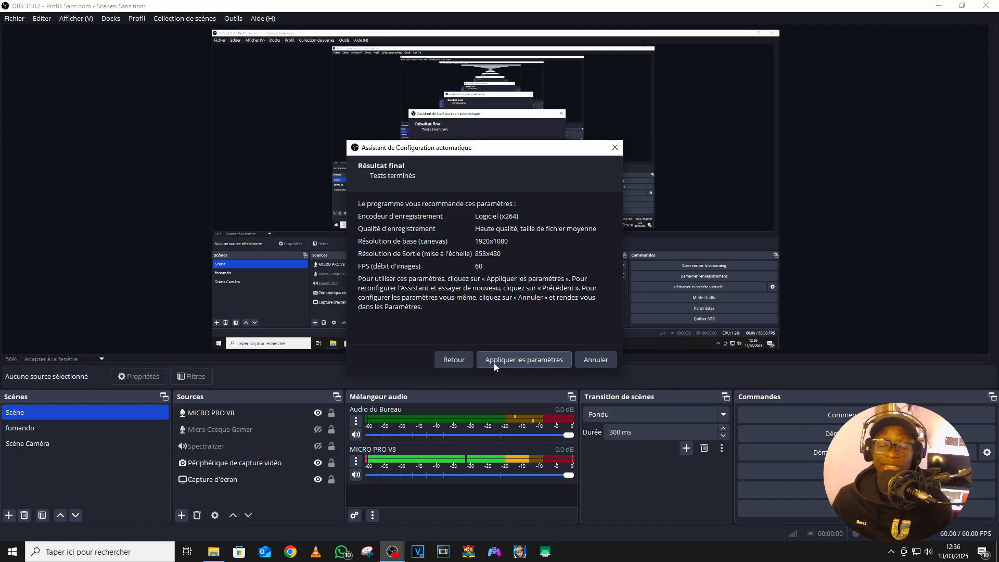
click(569, 352)
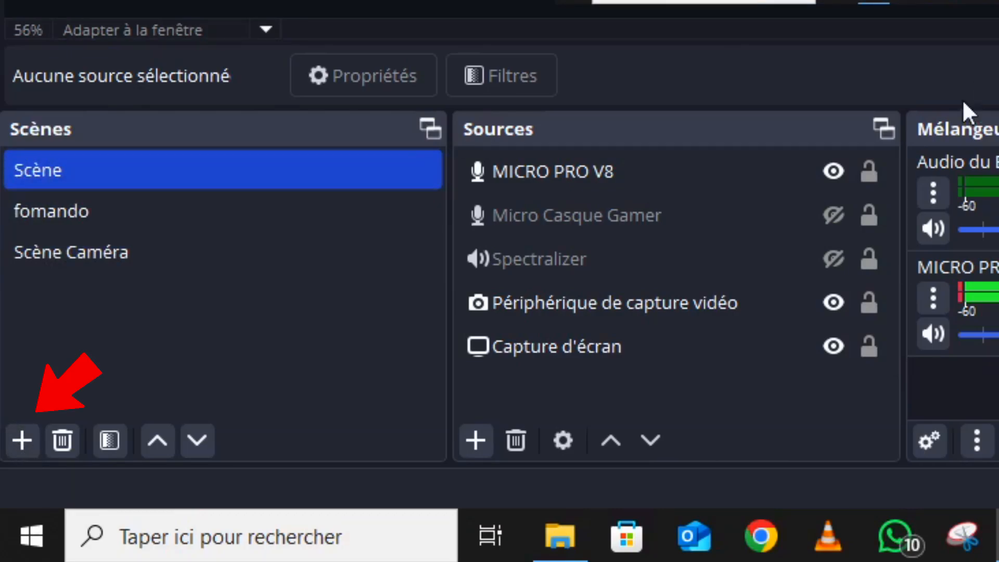
Step: Add a new scene named "Navigateur"
click(21, 441)
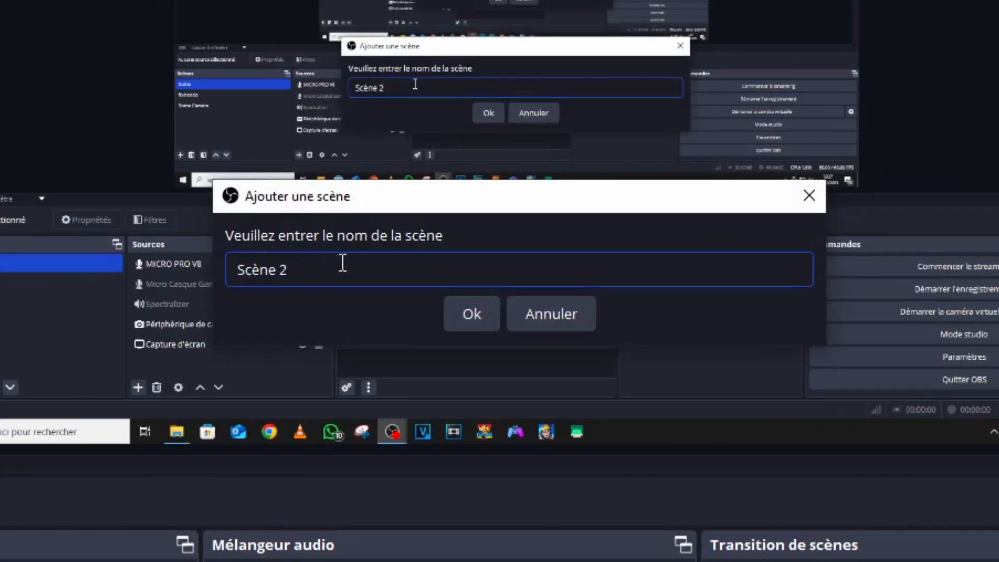
drag(343, 263, 151, 258)
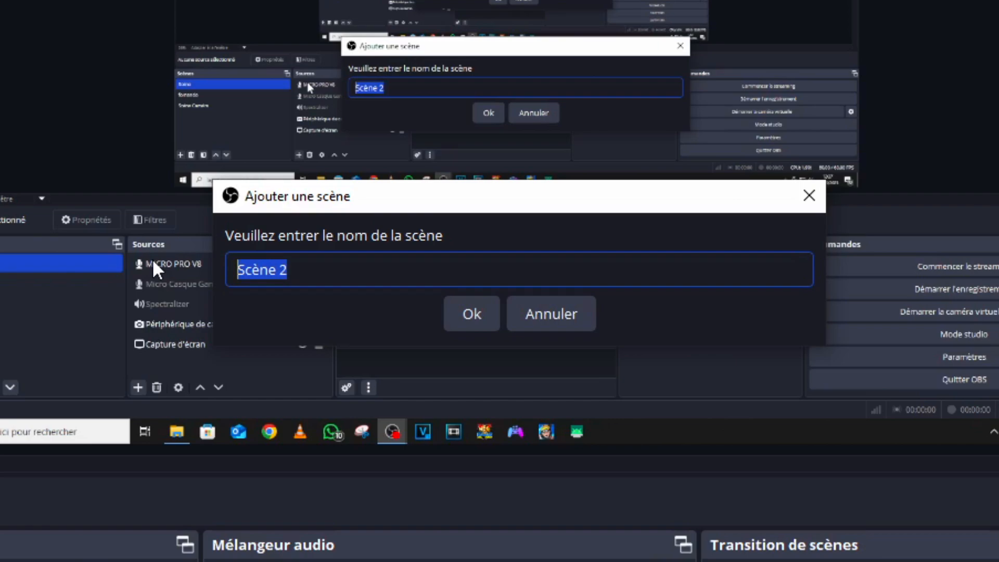
text(N)
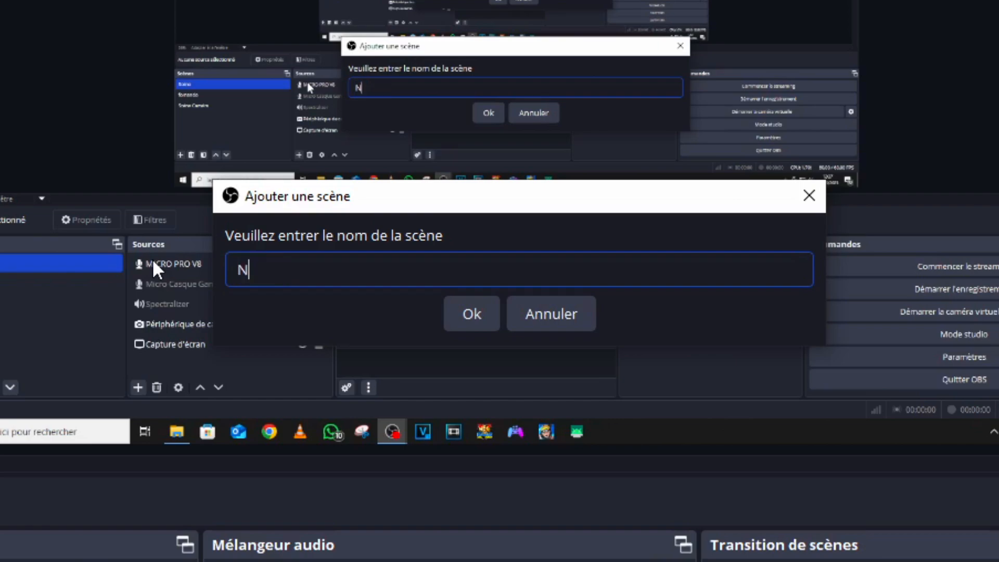
text(avigateur)
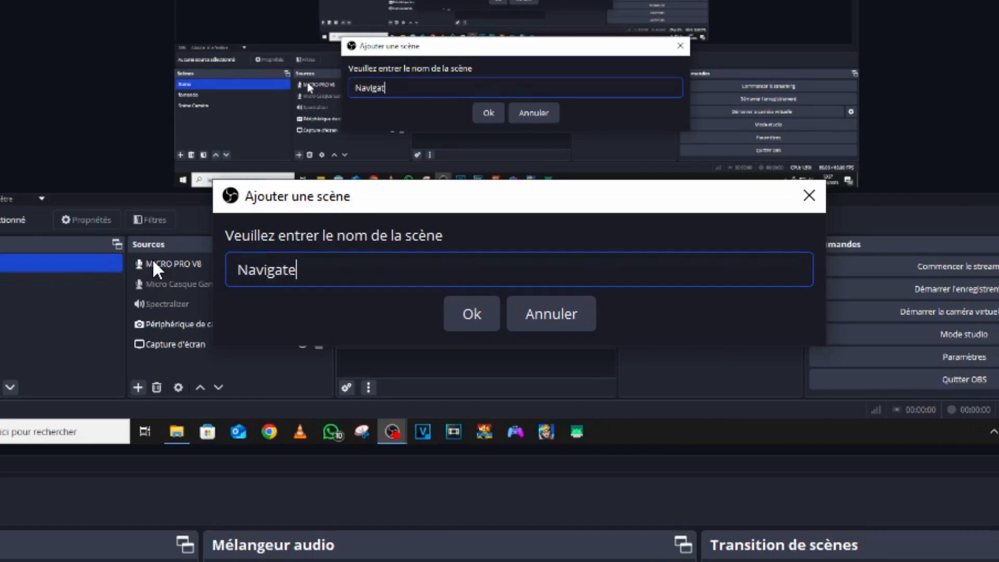
click(453, 315)
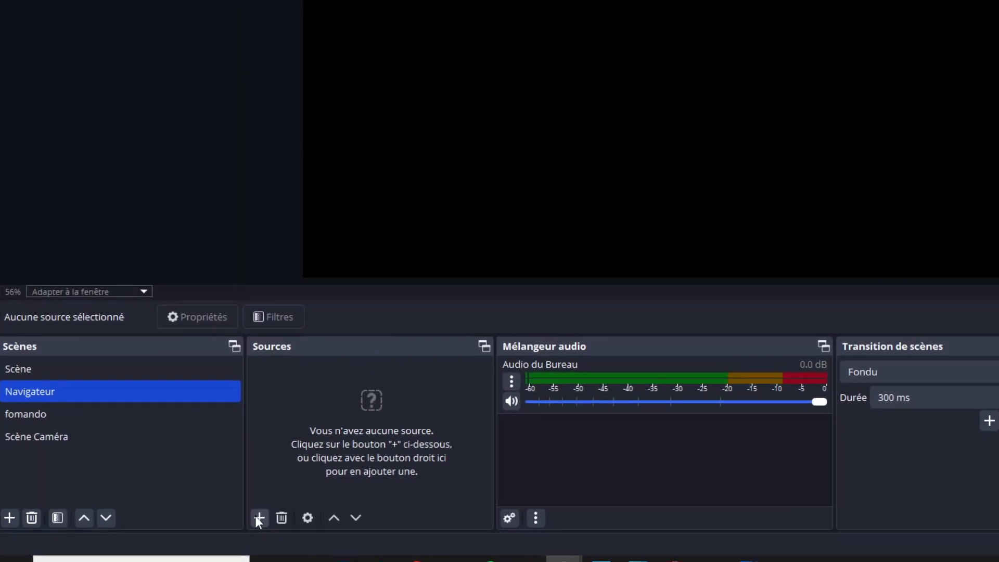
Step: Add a Capture audio (entrée) source named "Micro" using Microphone (4- USB Audio Device), and mute it in the audio mixer
click(181, 516)
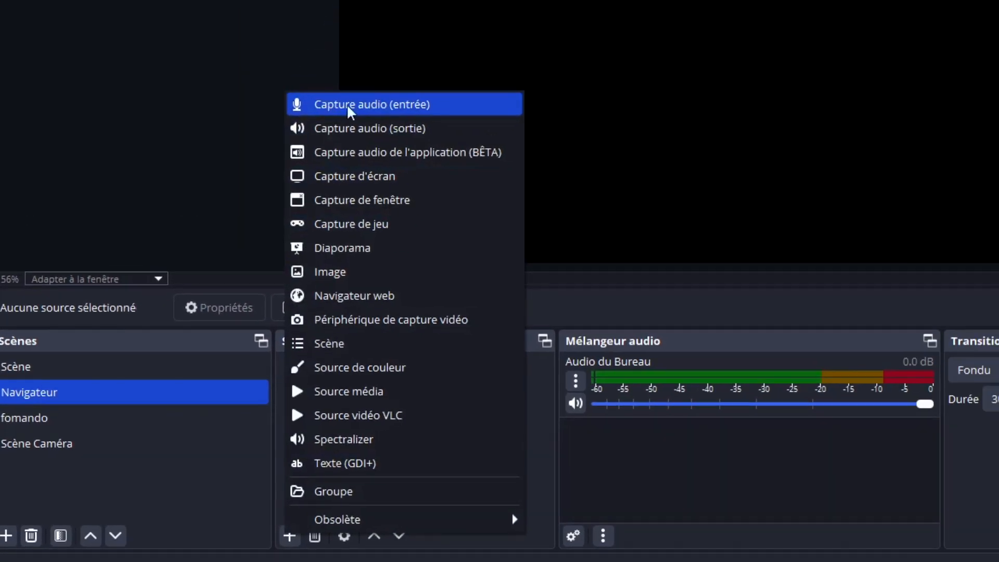
click(411, 103)
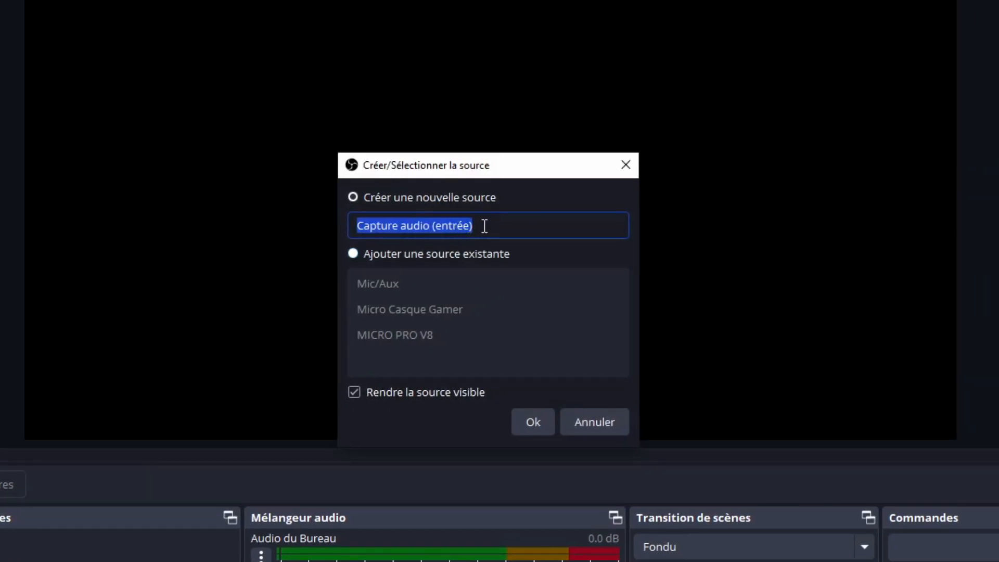
text(Micro)
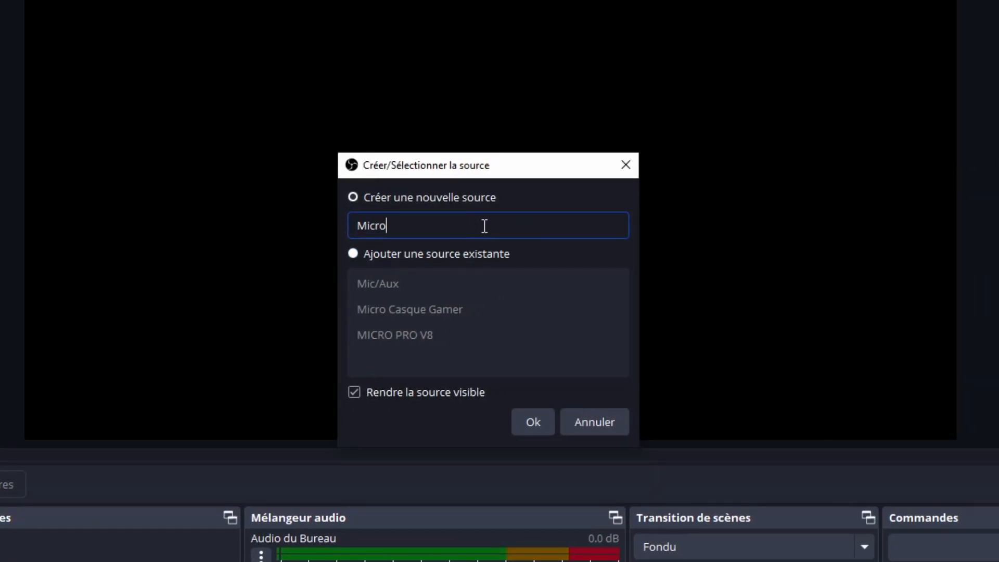
click(522, 422)
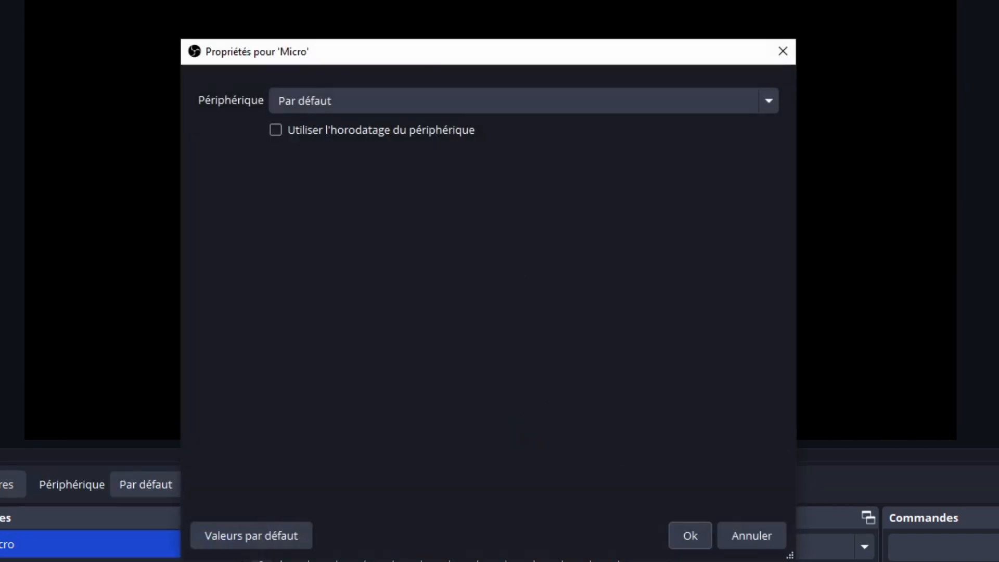
click(448, 102)
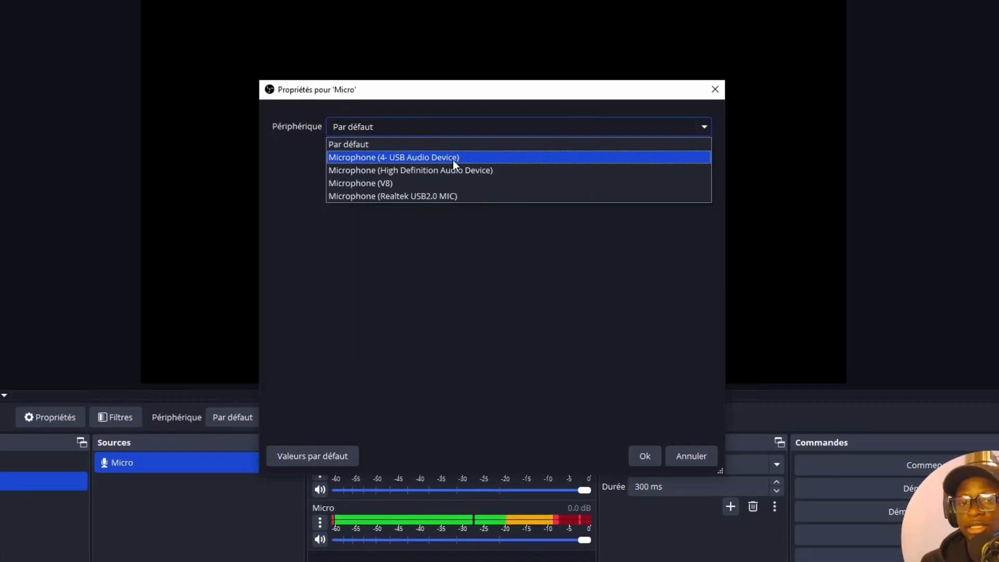
click(422, 142)
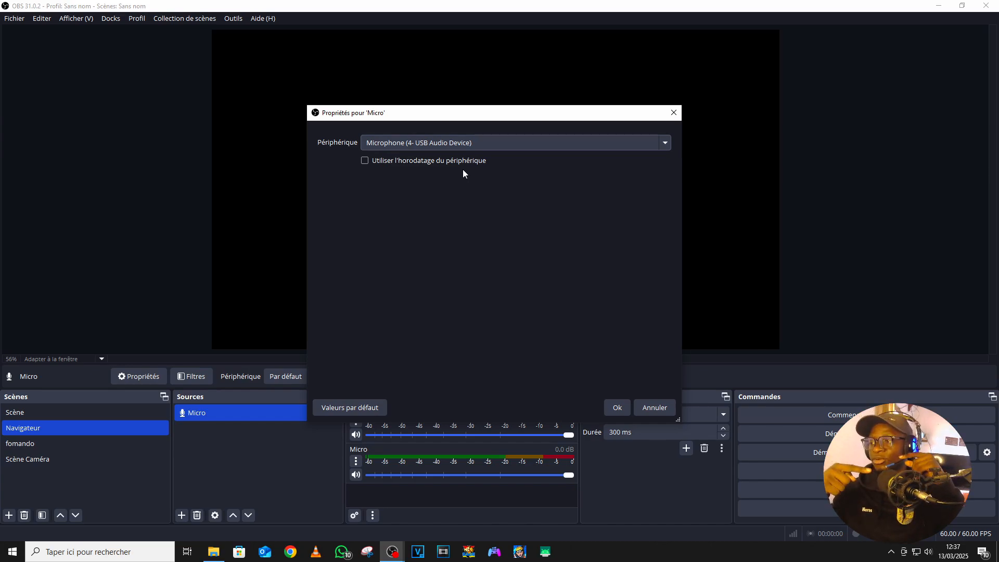
click(618, 408)
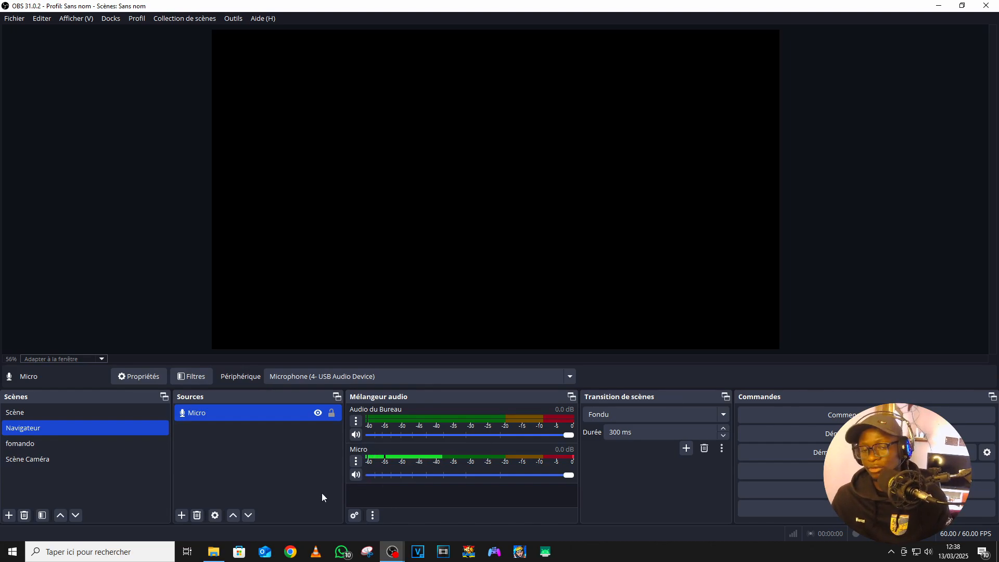
click(356, 475)
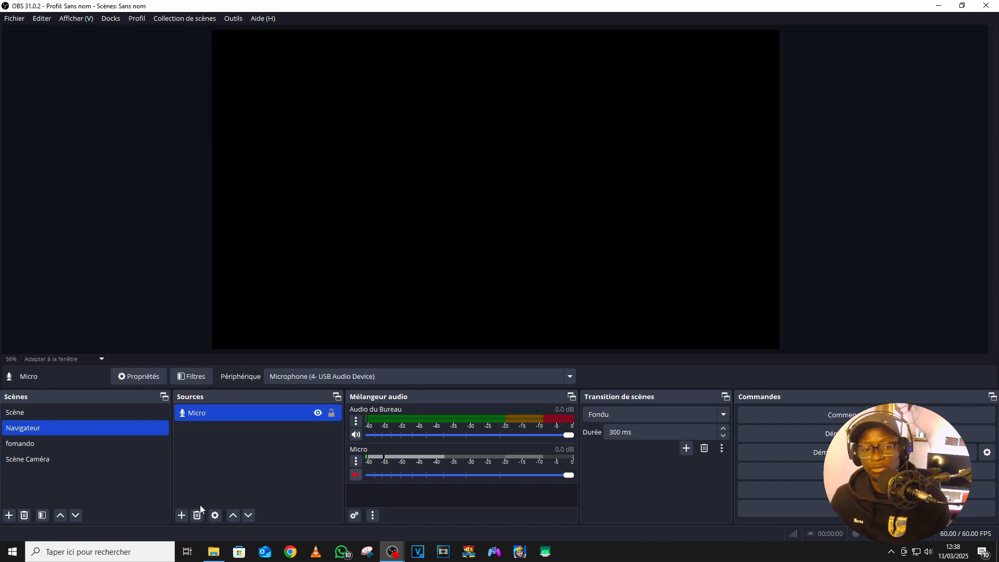
Step: Add a Capture de fenêtre source named "Nav fenetre" to the Navigateur scene
click(181, 516)
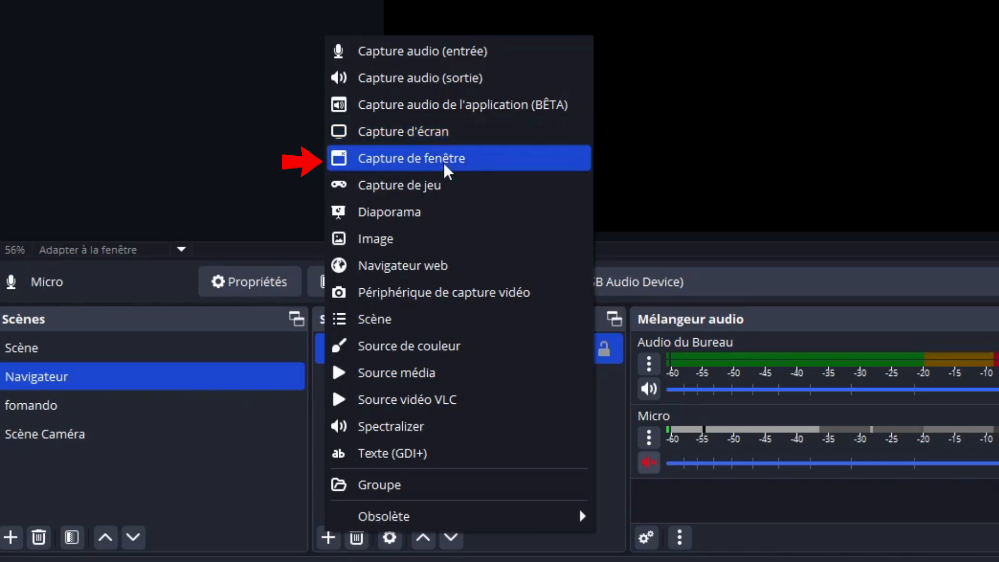
click(251, 310)
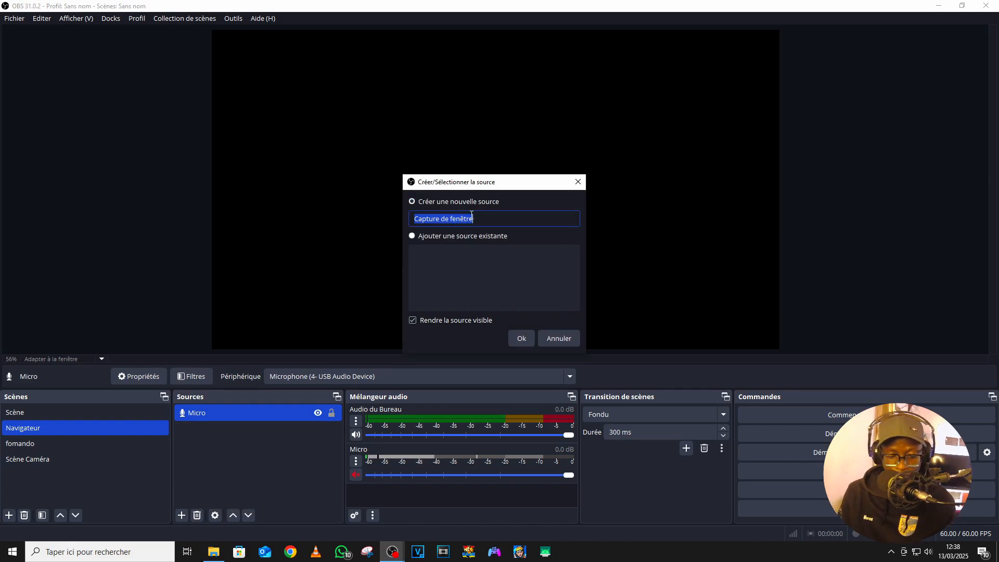
text(N)
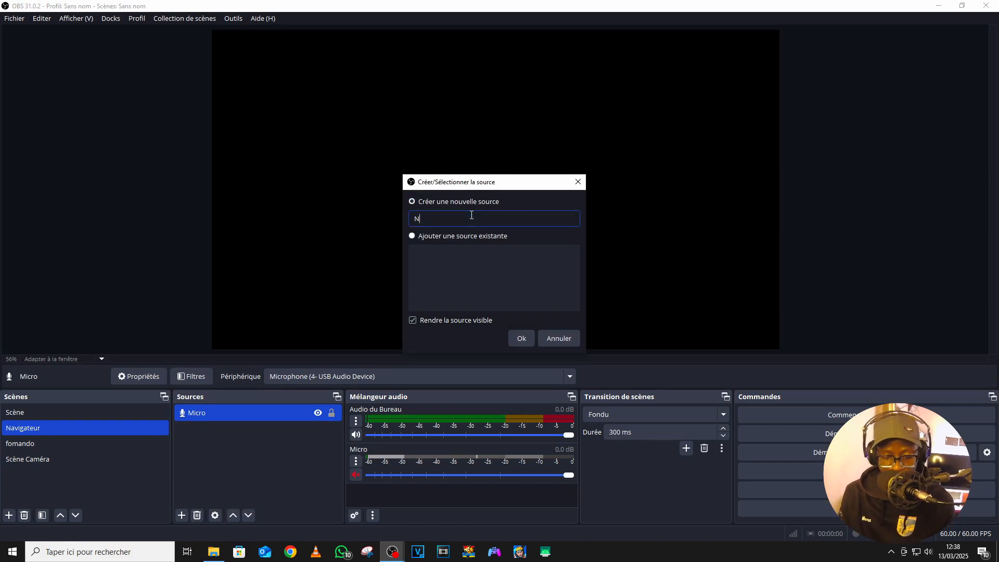
text(av fenetre)
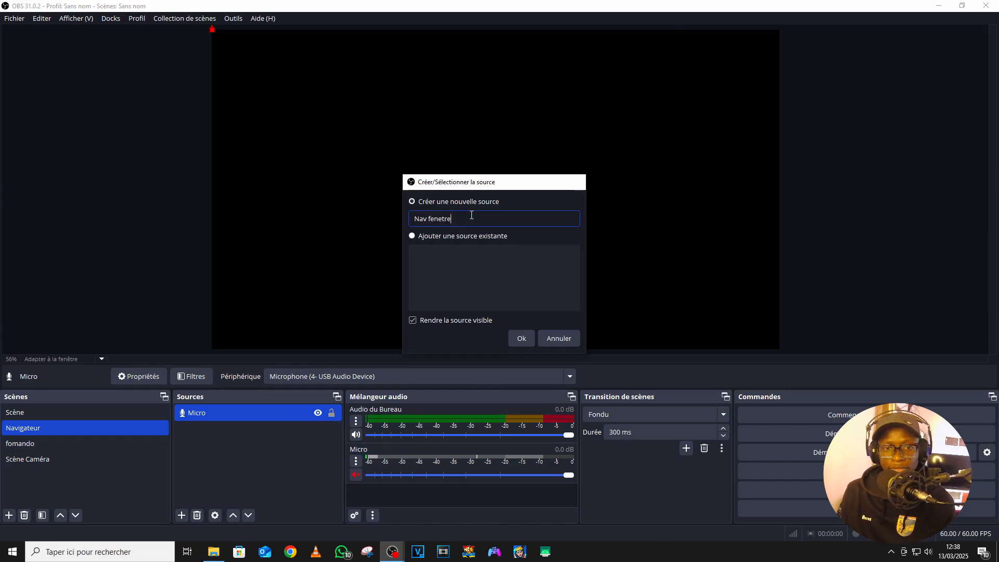
key(Return)
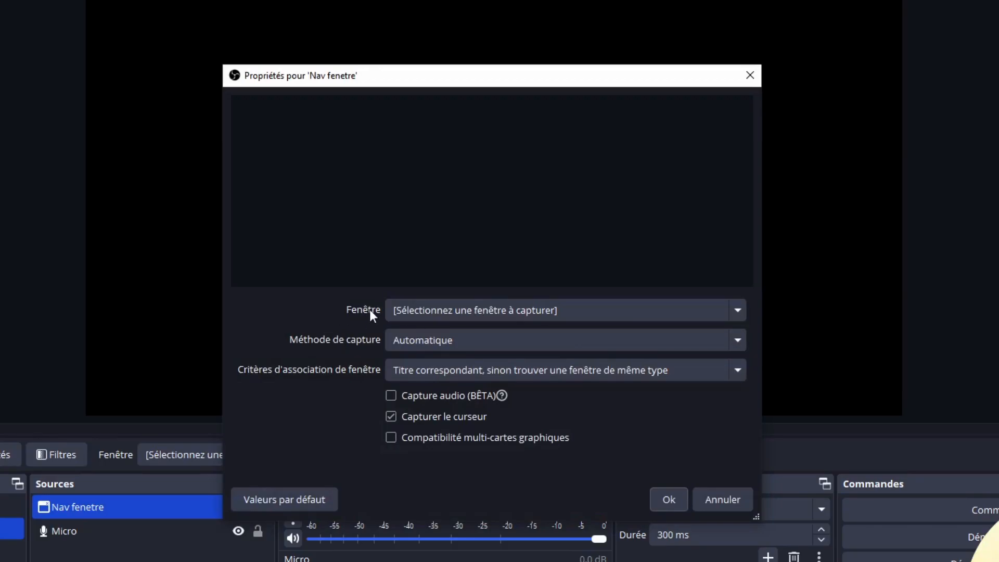
Step: Launch Google Chrome to make its window available for capture, and return to the Nav fenetre properties in OBS Studio
click(582, 305)
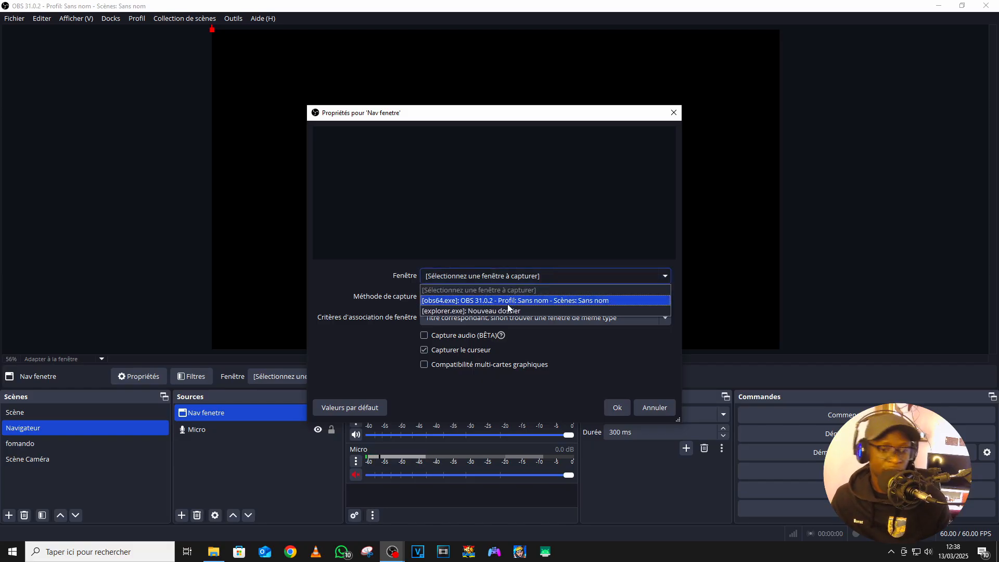
click(489, 219)
click(290, 553)
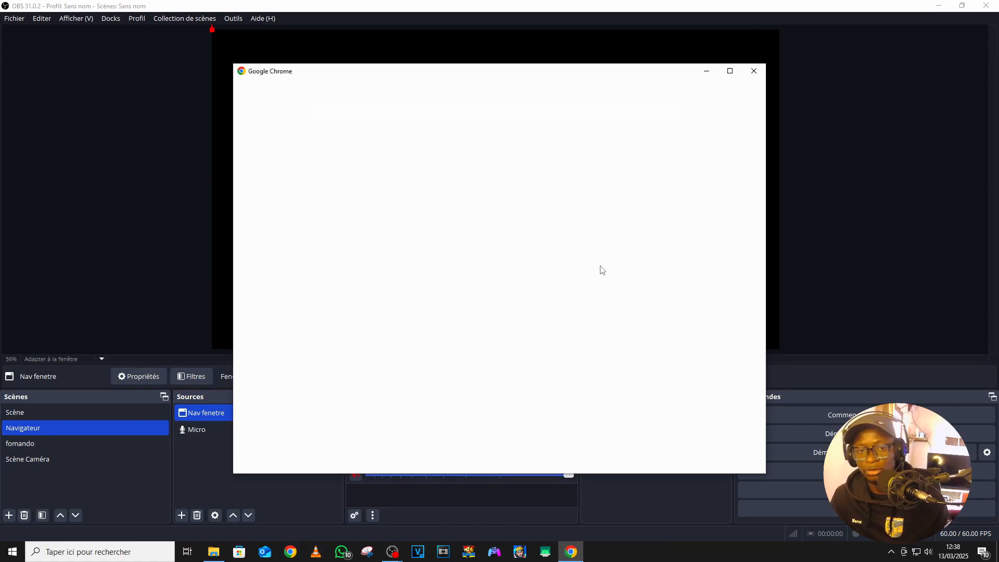
click(378, 320)
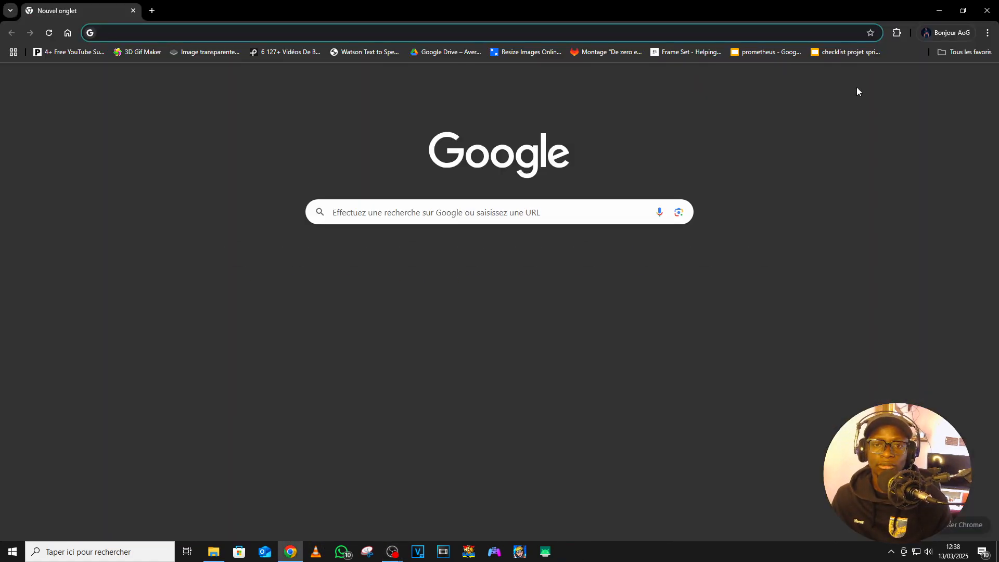
click(392, 552)
click(451, 500)
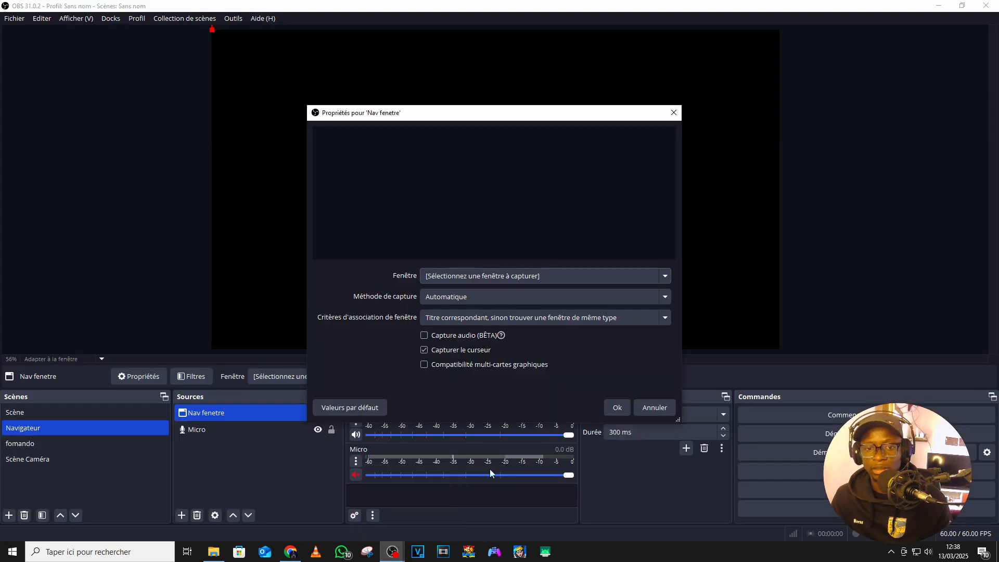
Step: Accept the Nav fenetre properties and set its captured window to [chrome.exe]: Nouvel onglet - Google Chrome
click(544, 277)
click(544, 277)
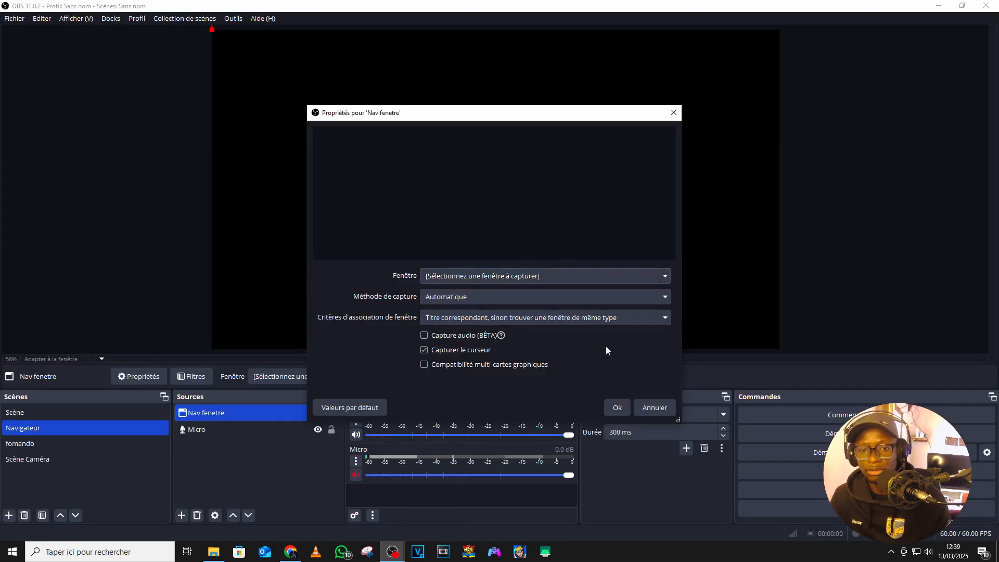
click(616, 405)
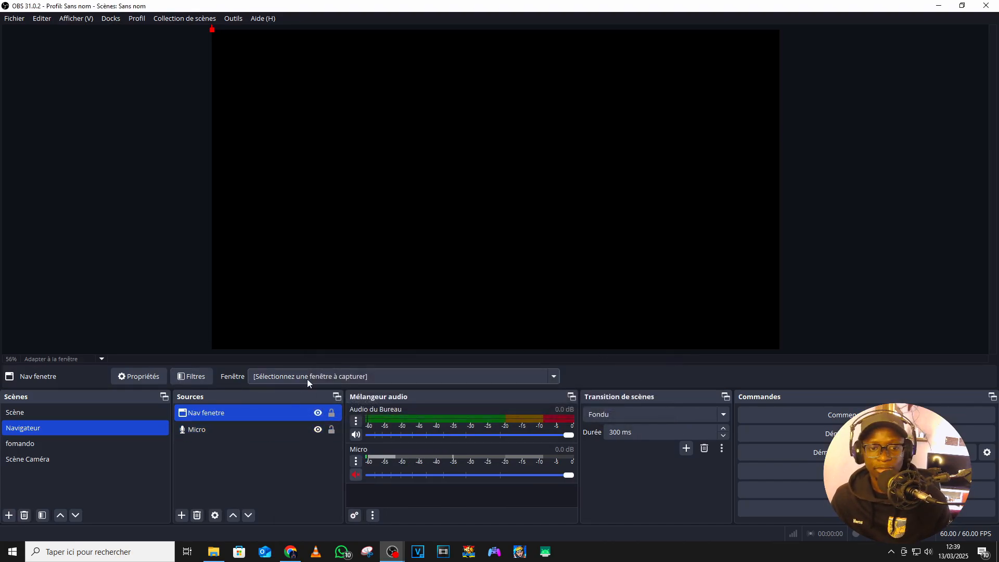
click(327, 375)
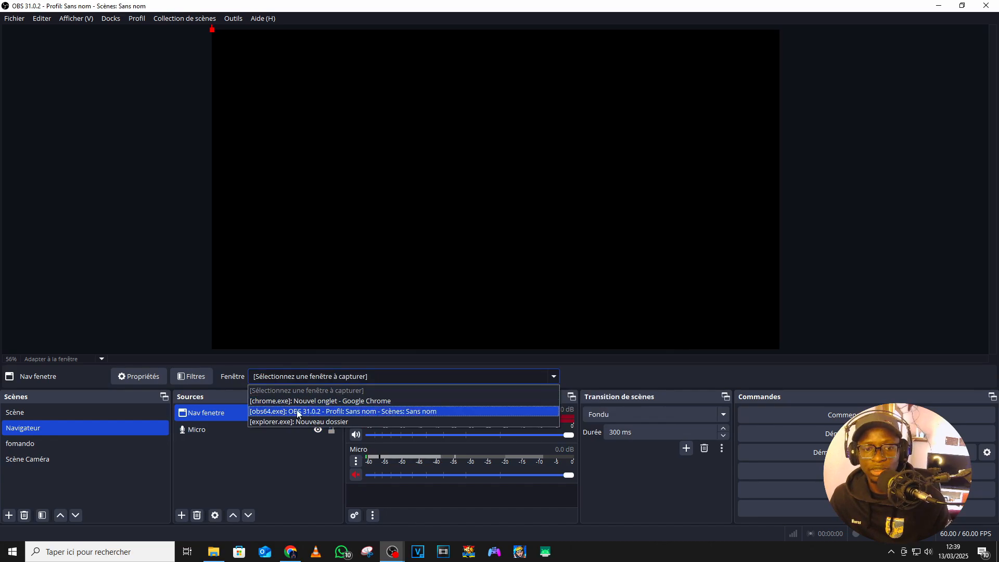
click(323, 401)
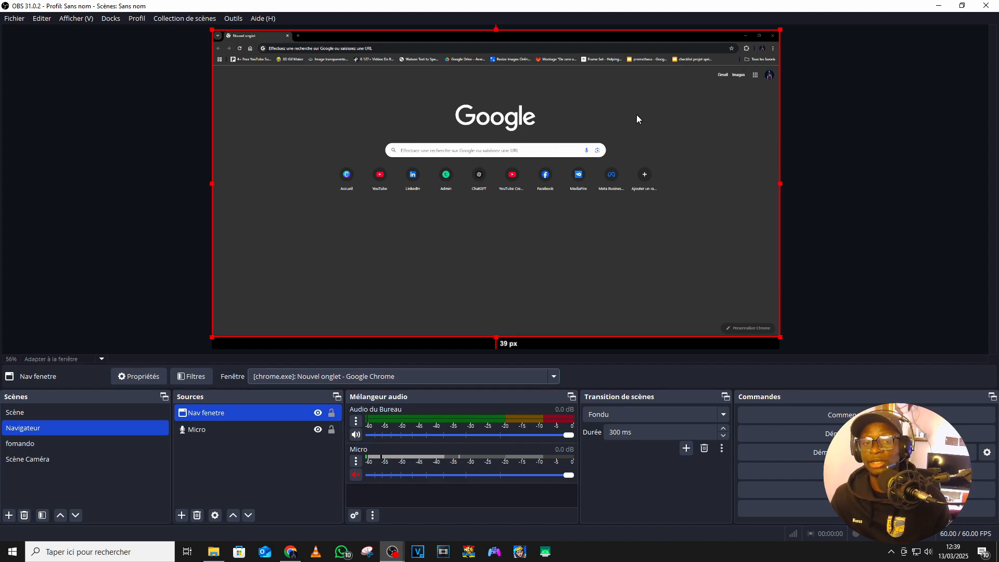
Step: Deselect the source, restore the maximised OBS Studio window to a smaller size and place it over the Chrome window
click(204, 460)
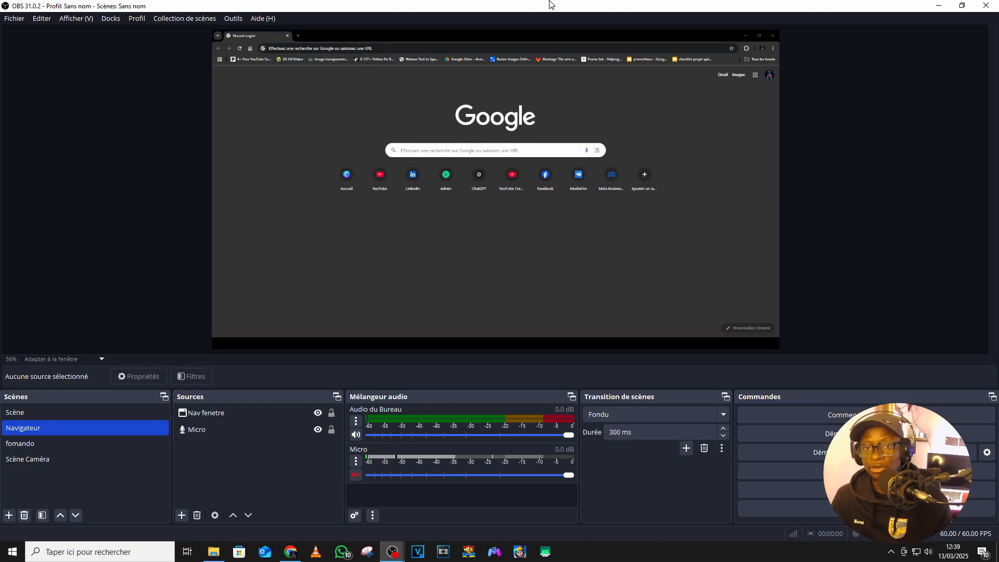
double_click(120, 6)
drag(120, 6, 525, 65)
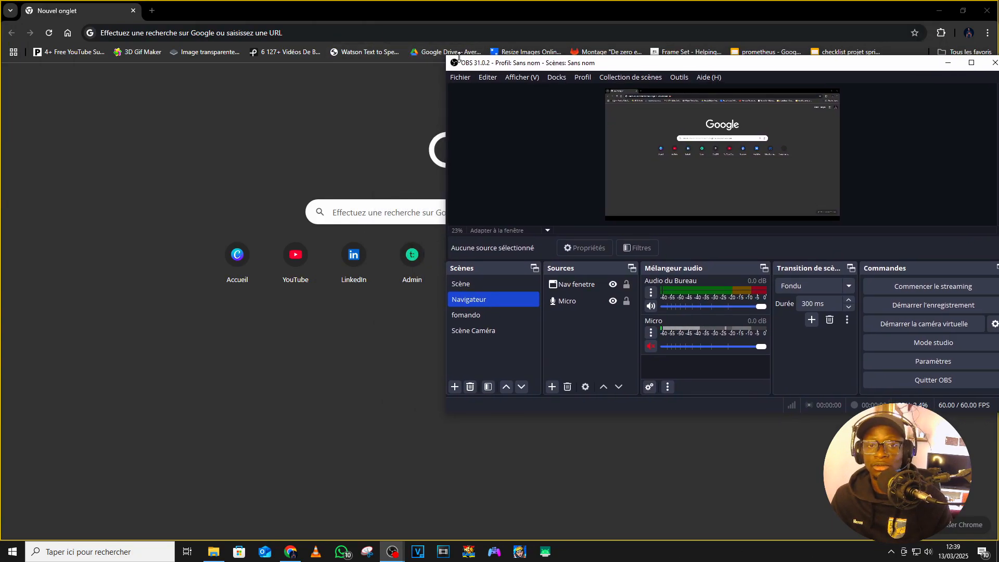
drag(452, 61, 517, 25)
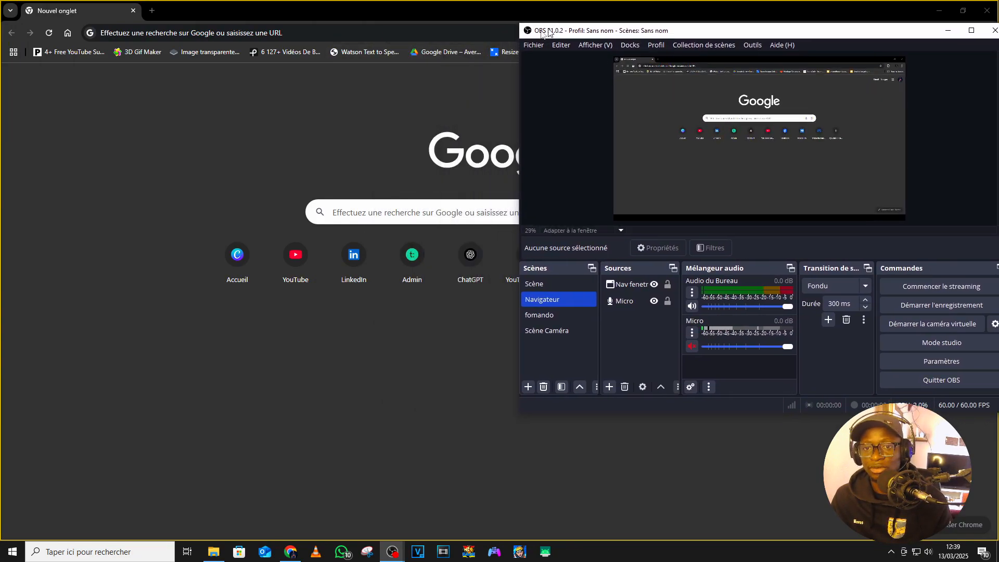
Step: Review the capture options in the properties of the Nav fenetre source, including Capturer le curseur, and accept them
click(631, 284)
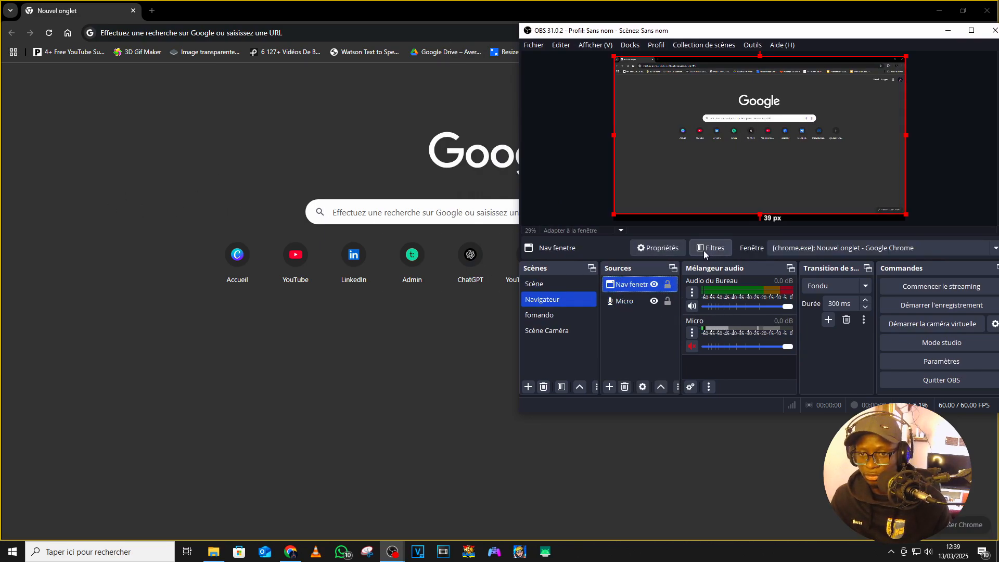
click(646, 250)
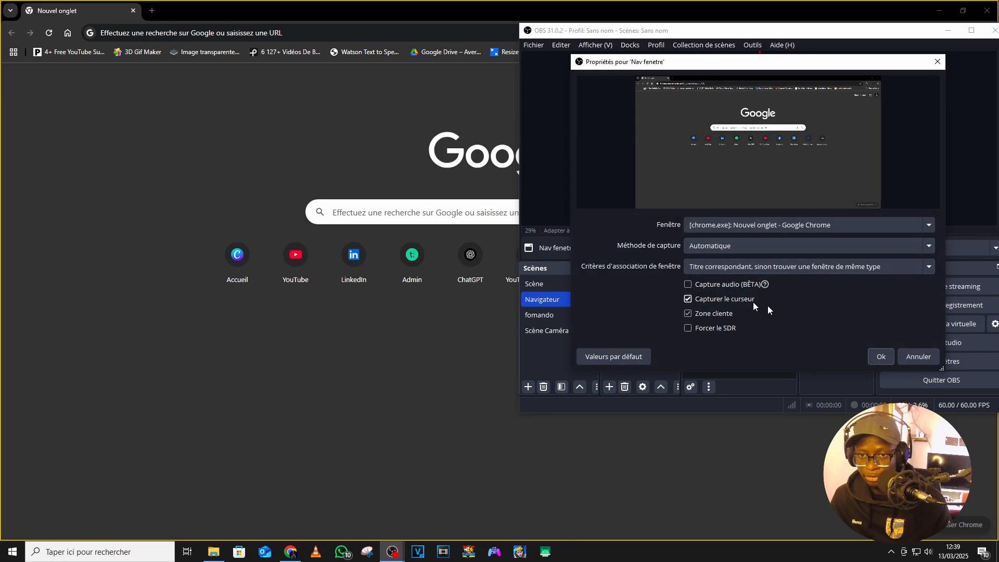
click(885, 356)
Step: Bring Chrome to the front, switch back to OBS Studio and maximise its window
click(140, 130)
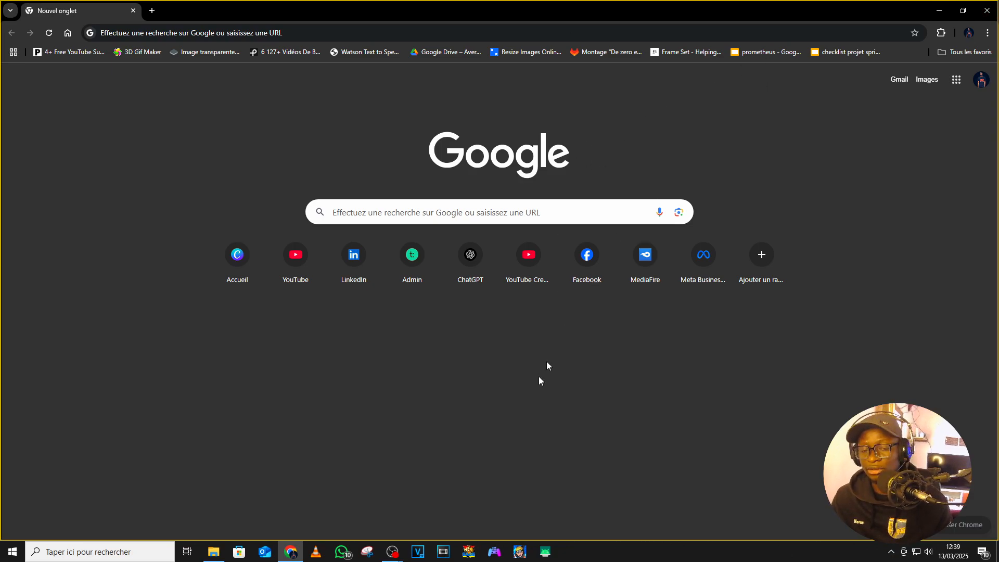
click(399, 552)
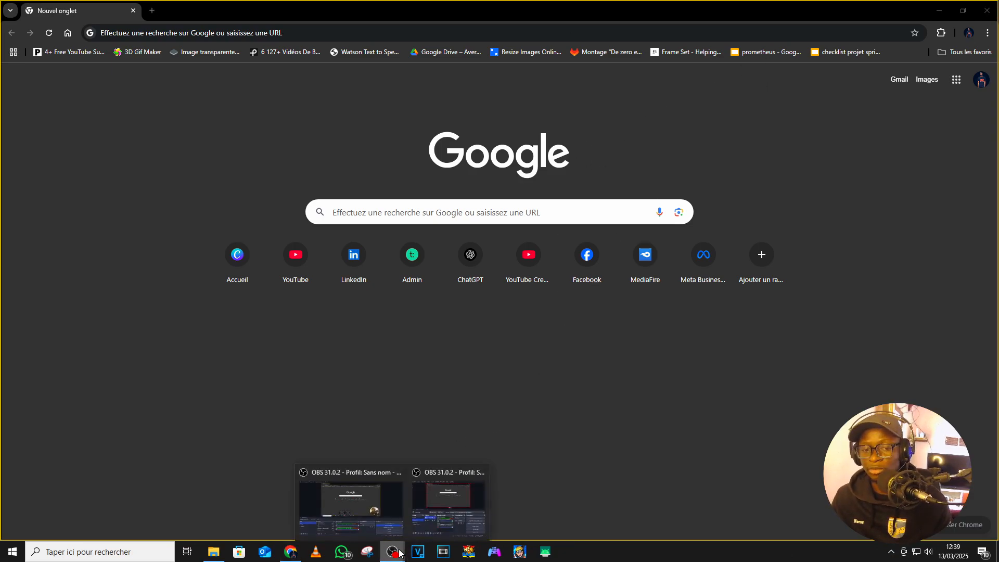
click(456, 514)
drag(915, 32, 638, 2)
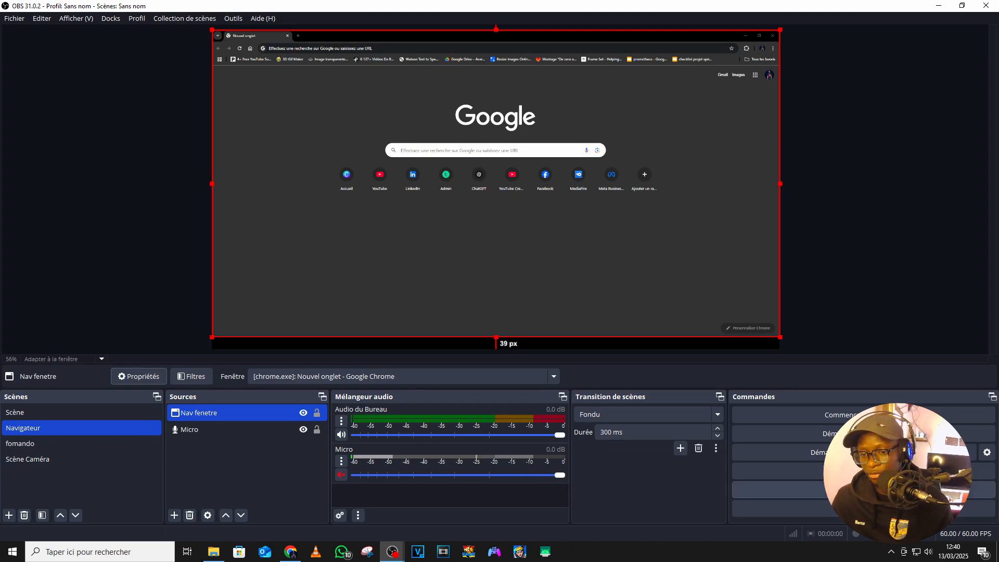
Step: Open the program settings and examine the Vidéo resolution and FPS values and the Sortie recording parameters
click(863, 490)
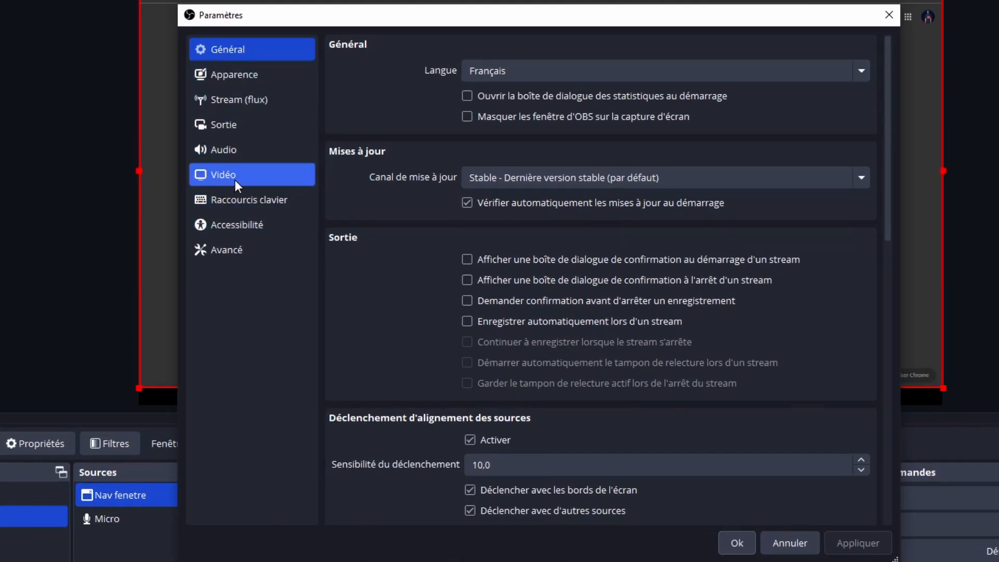
click(235, 180)
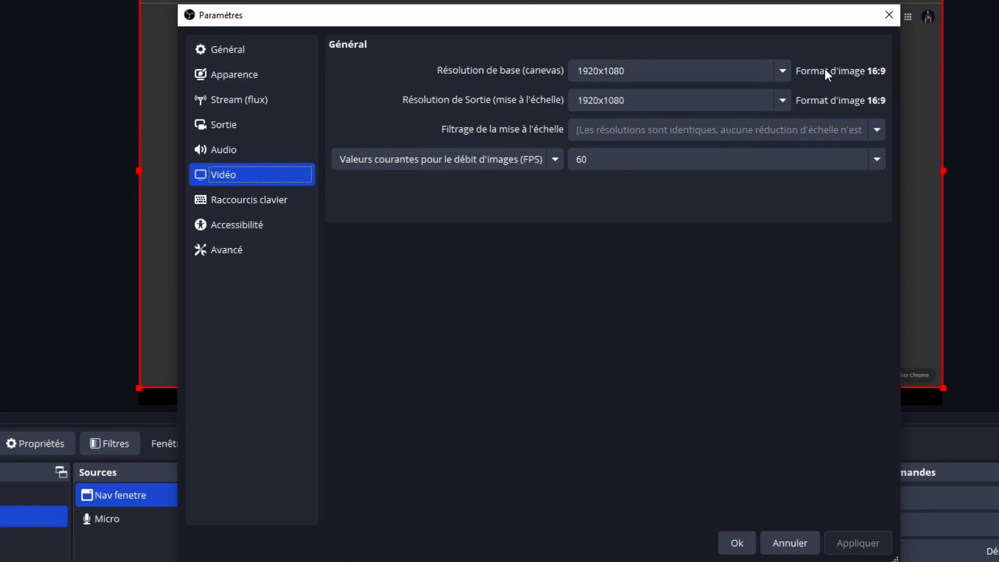
click(231, 129)
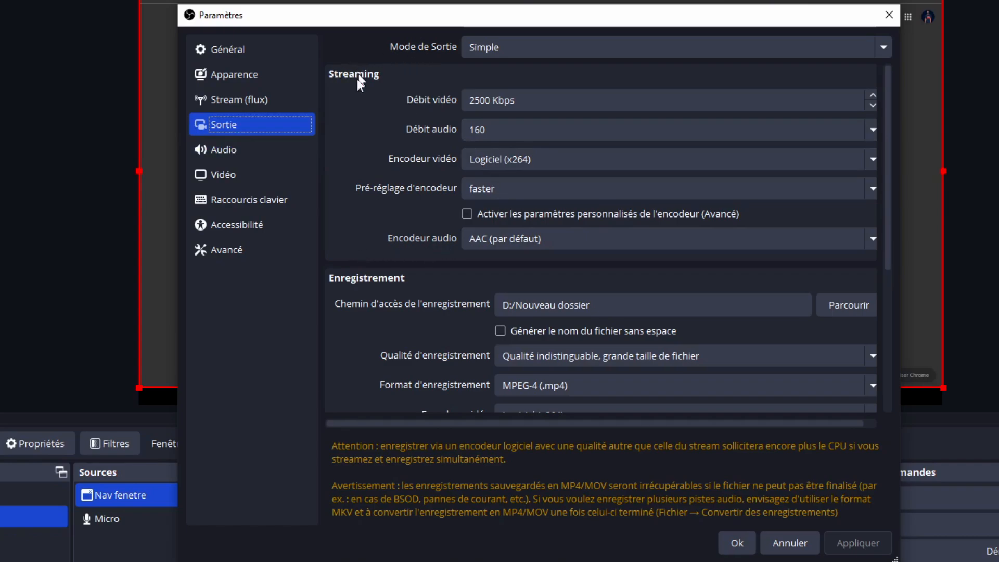
scroll(332, 267, down, 5)
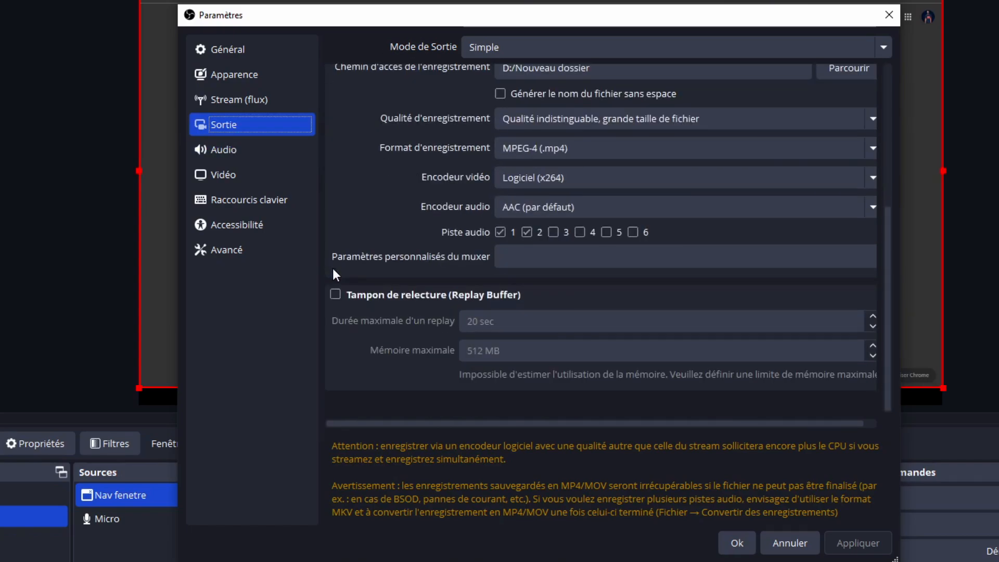
scroll(333, 268, up, 1)
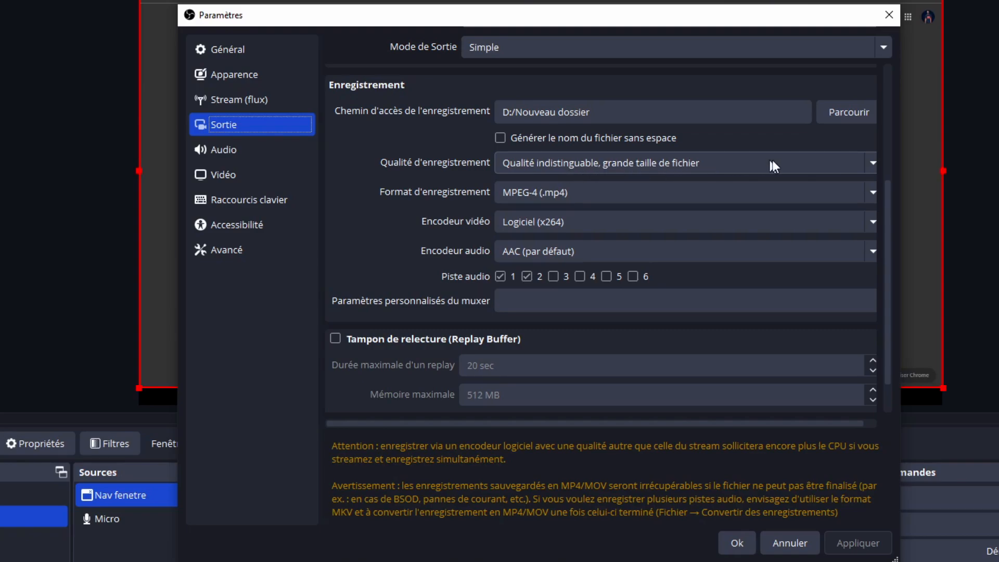
Step: Examine the available options for Qualité d'enregistrement and Format d'enregistrement in the output settings
click(716, 160)
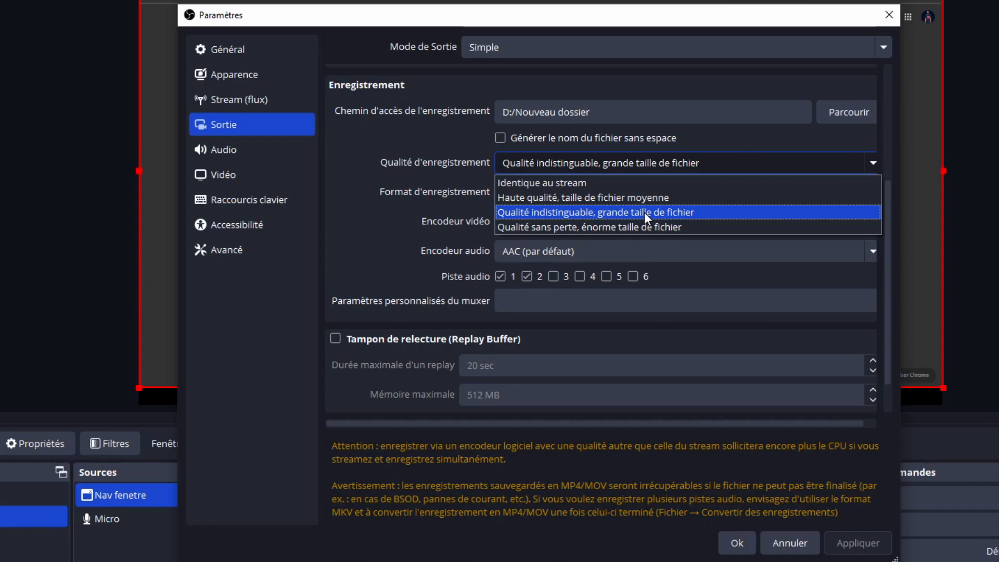
click(374, 207)
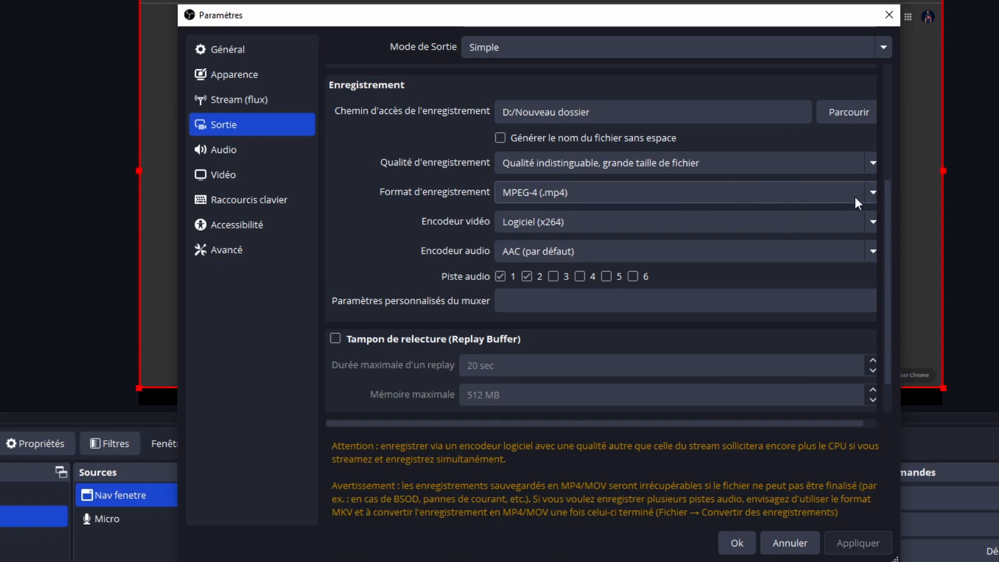
click(870, 198)
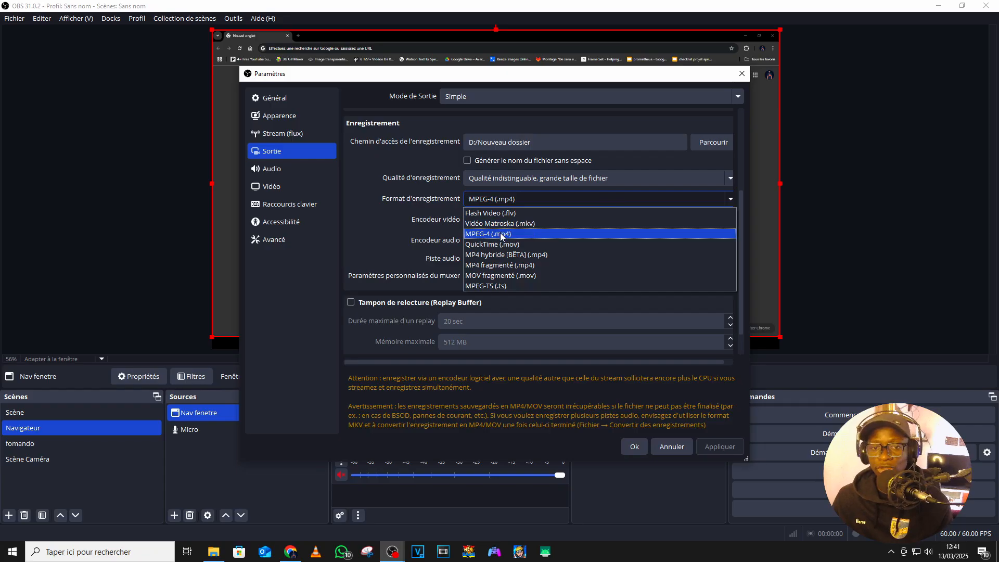
click(550, 243)
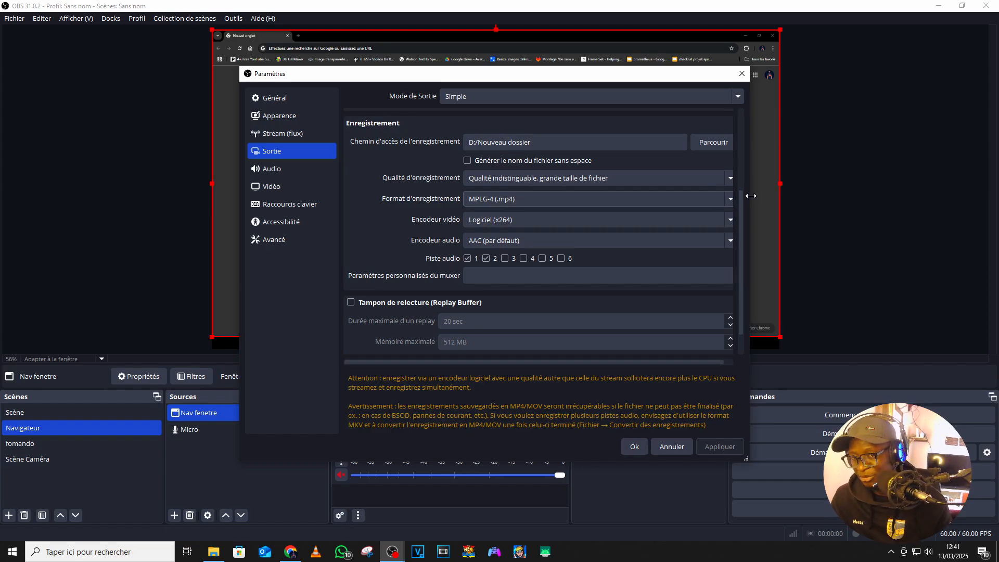
Step: Widen the settings dialog and switch the recording format to Vidéo Matroska (.mkv), and set it back to MPEG-4 (.mp4)
drag(750, 196, 794, 188)
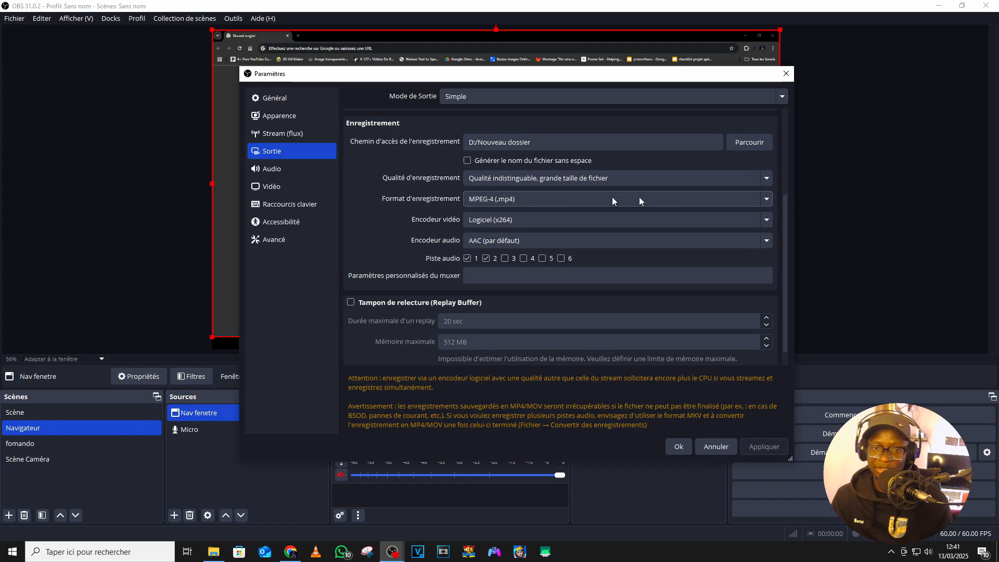
click(770, 198)
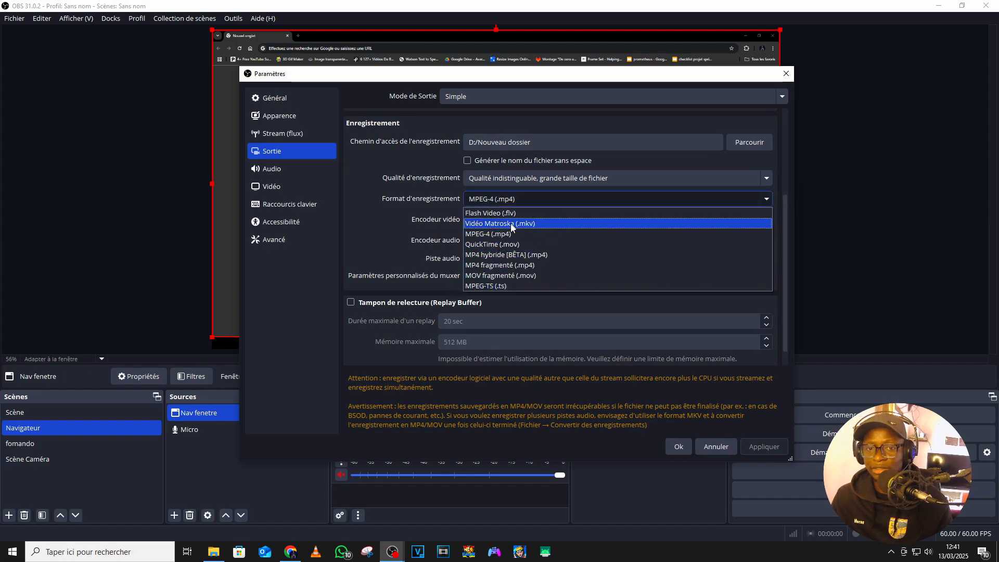
click(521, 222)
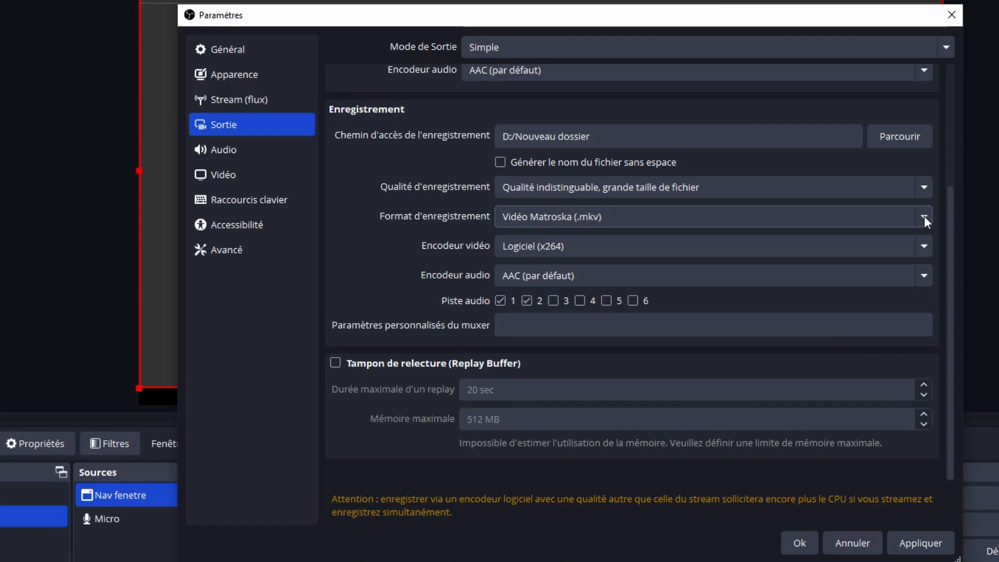
click(924, 217)
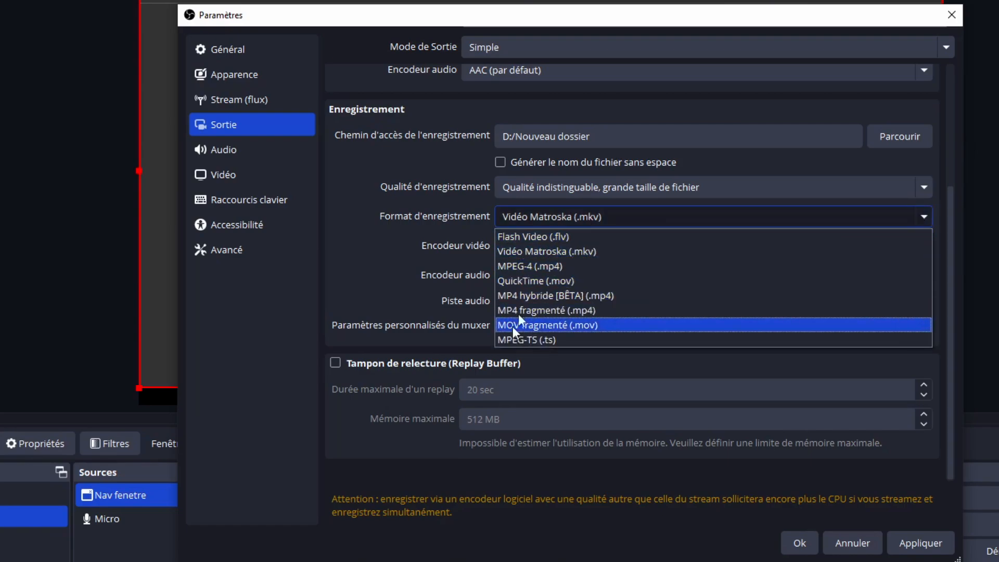
click(550, 264)
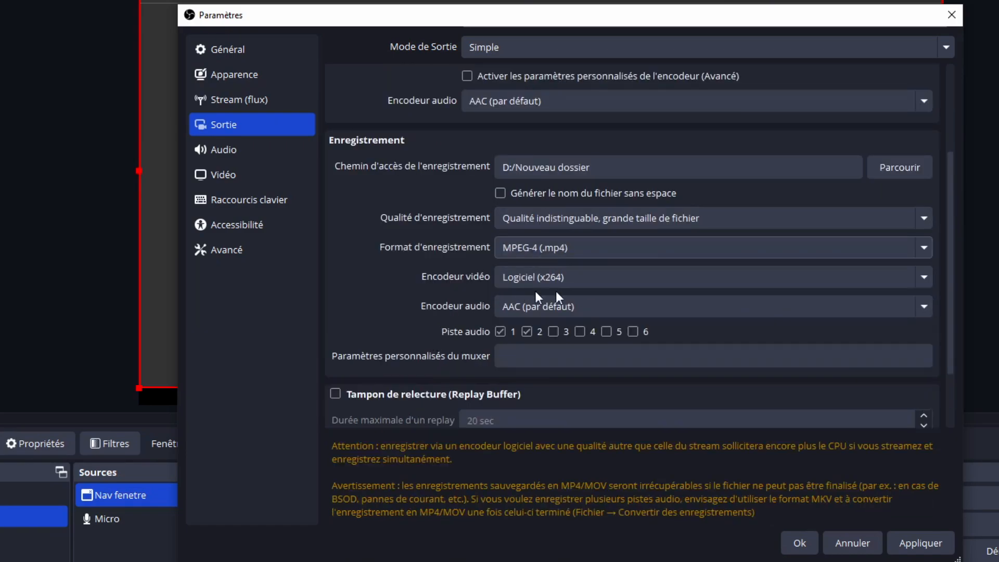
Step: Examine the available options for Encodeur vidéo in the recording output settings
click(929, 285)
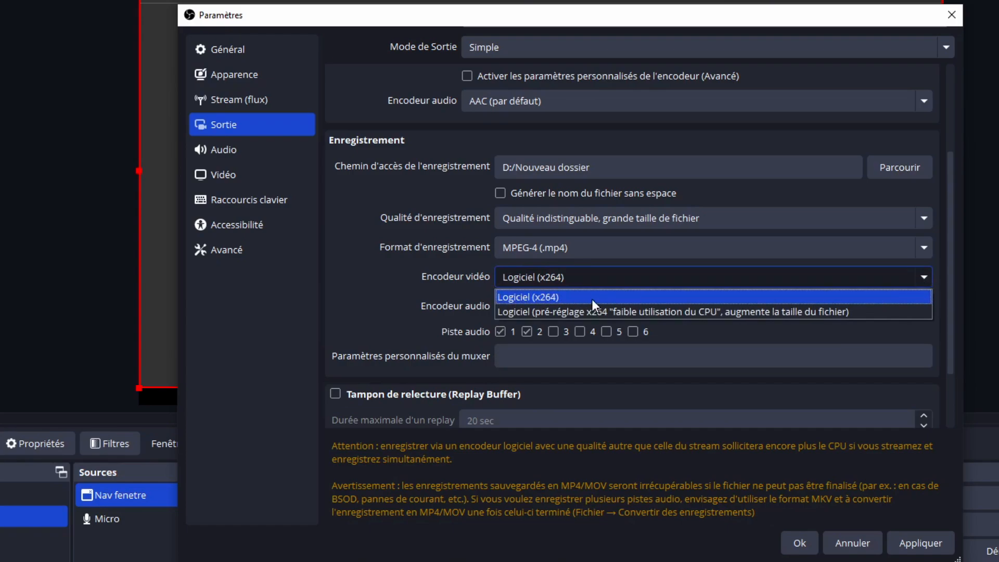
click(433, 268)
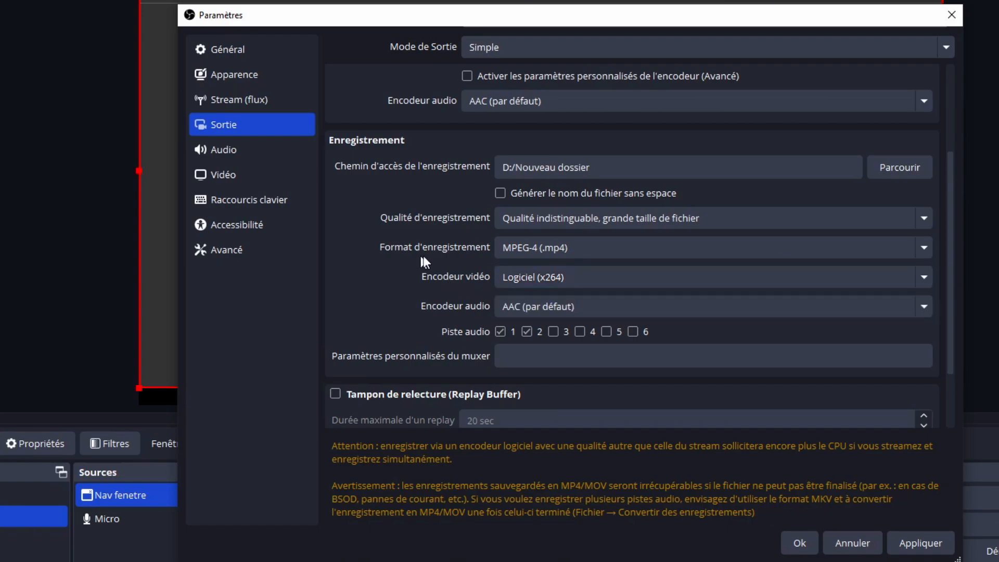
click(923, 276)
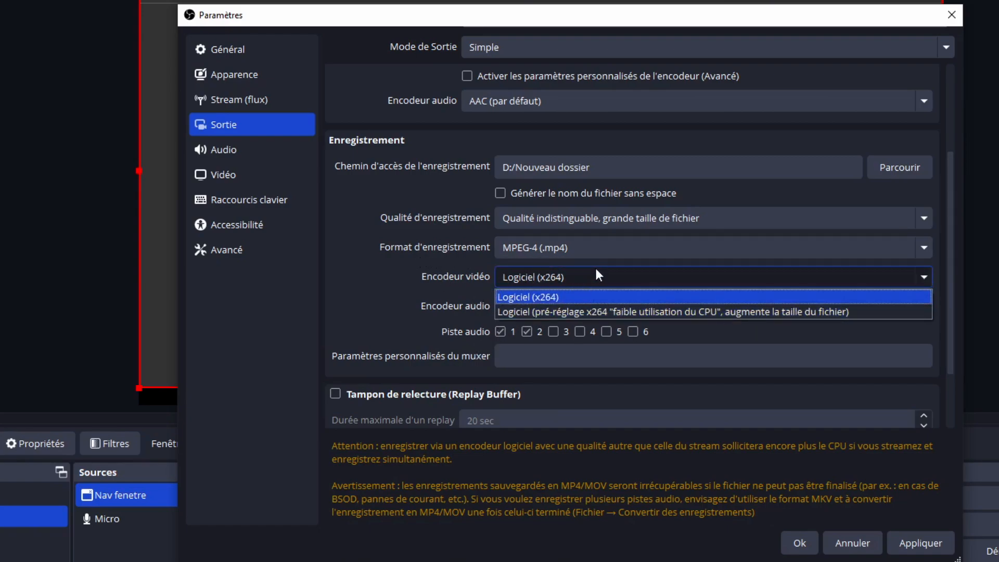
click(342, 284)
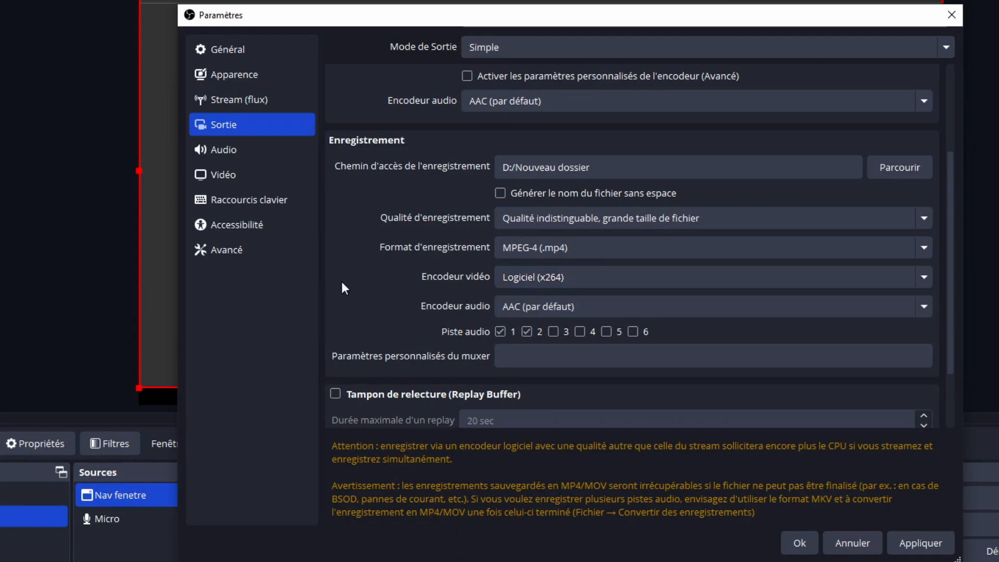
Step: Examine the recording's Encodeur audio options and the remaining output parameters, and close the settings without saving
click(664, 307)
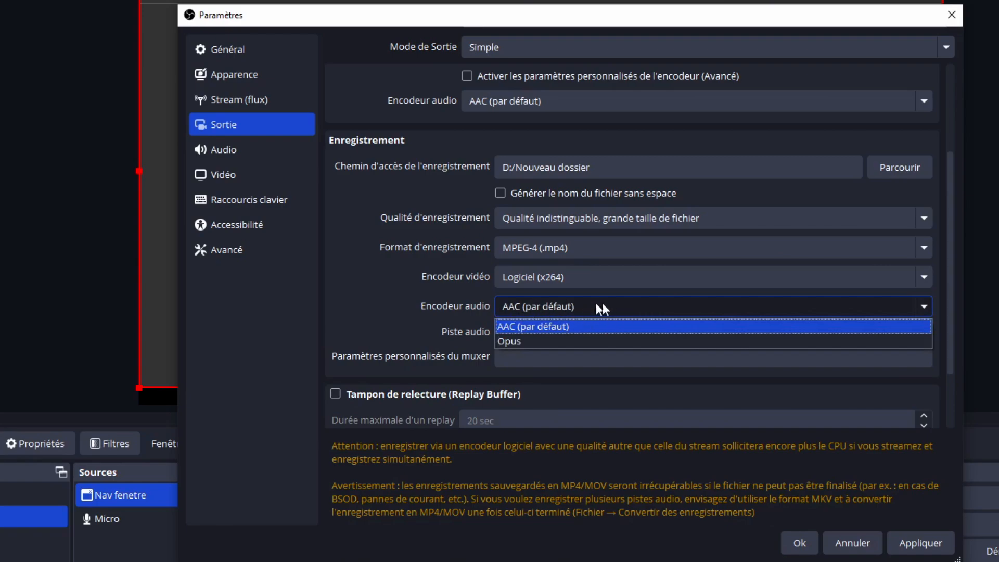
click(361, 286)
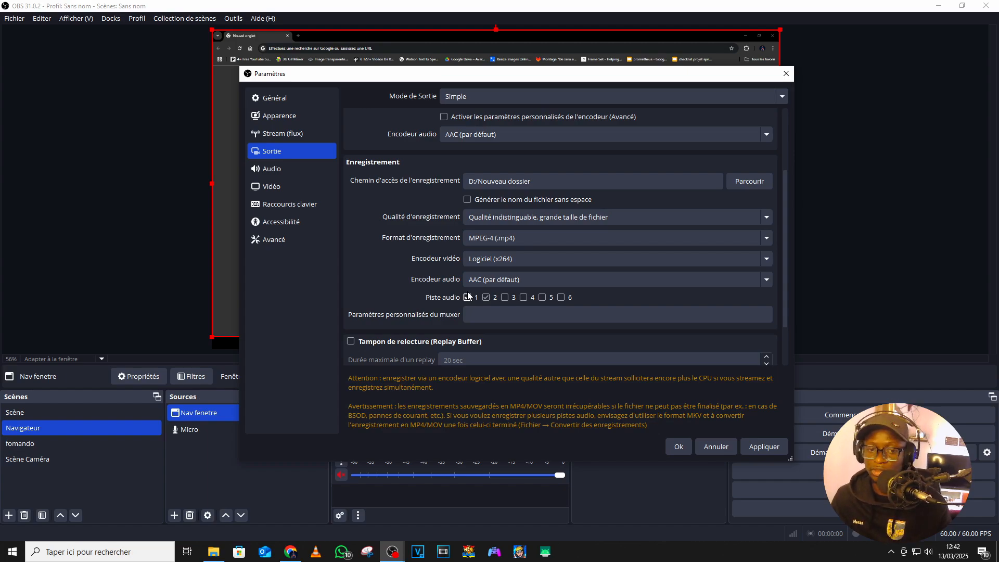
scroll(381, 263, down, 2)
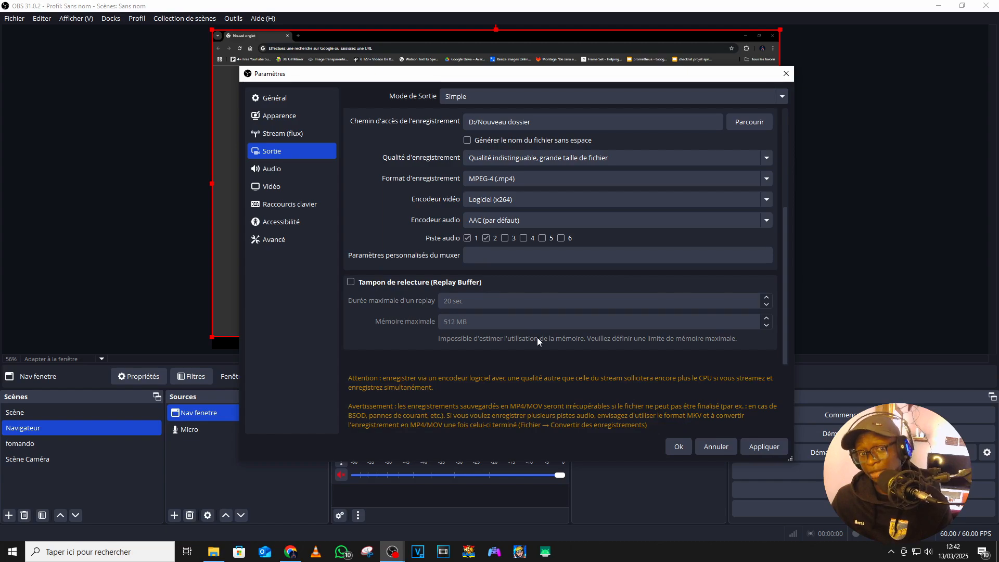
click(716, 447)
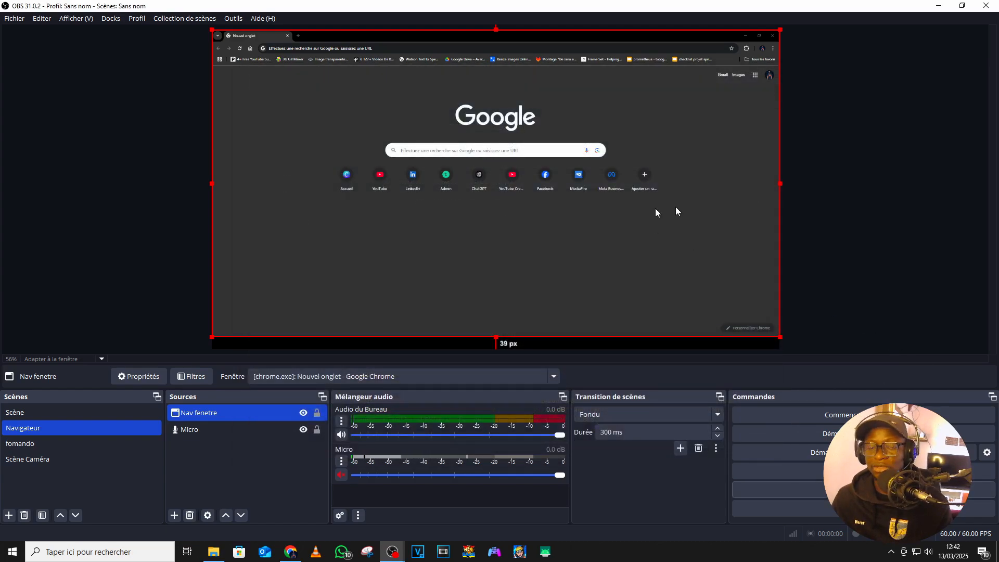